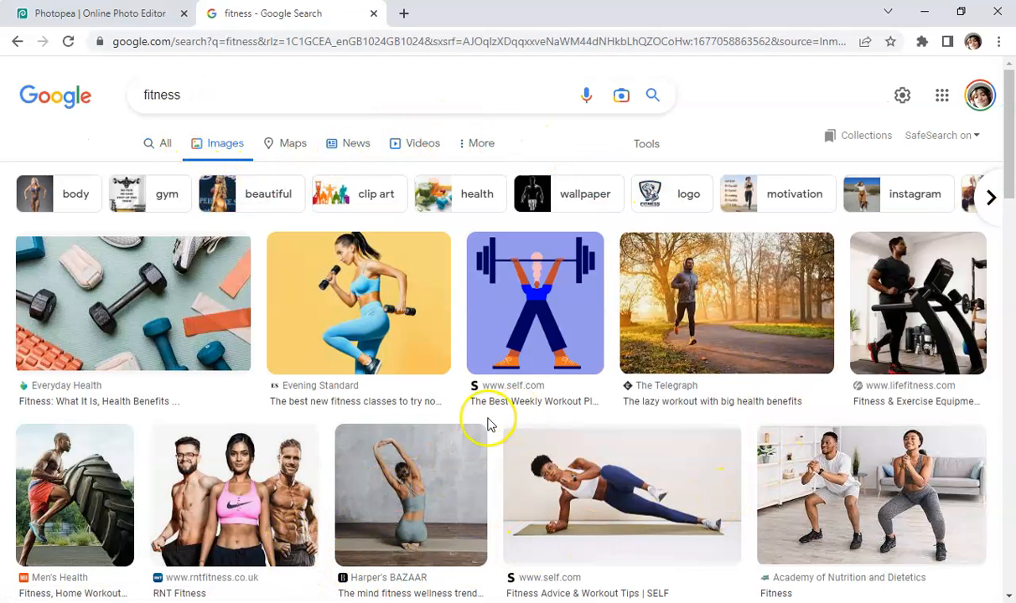
Open the Evening Standard photo of the woman with dumbbells on yellow in the preview panel
{"action": "left_click", "coordinate": [411, 281]}
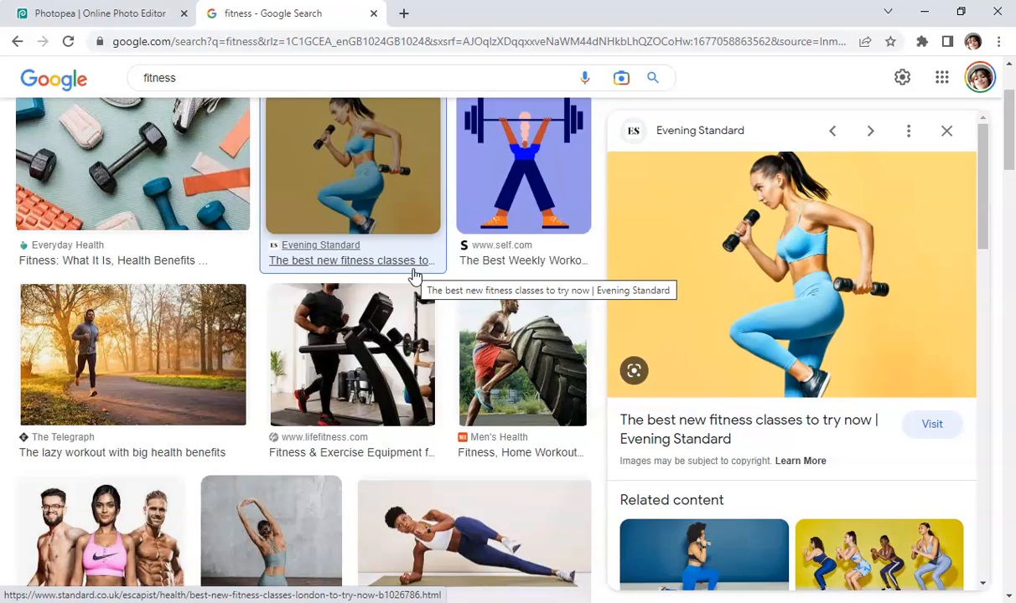
{"action": "left_click", "coordinate": [402, 268]}
{"action": "left_click", "coordinate": [129, 14]}
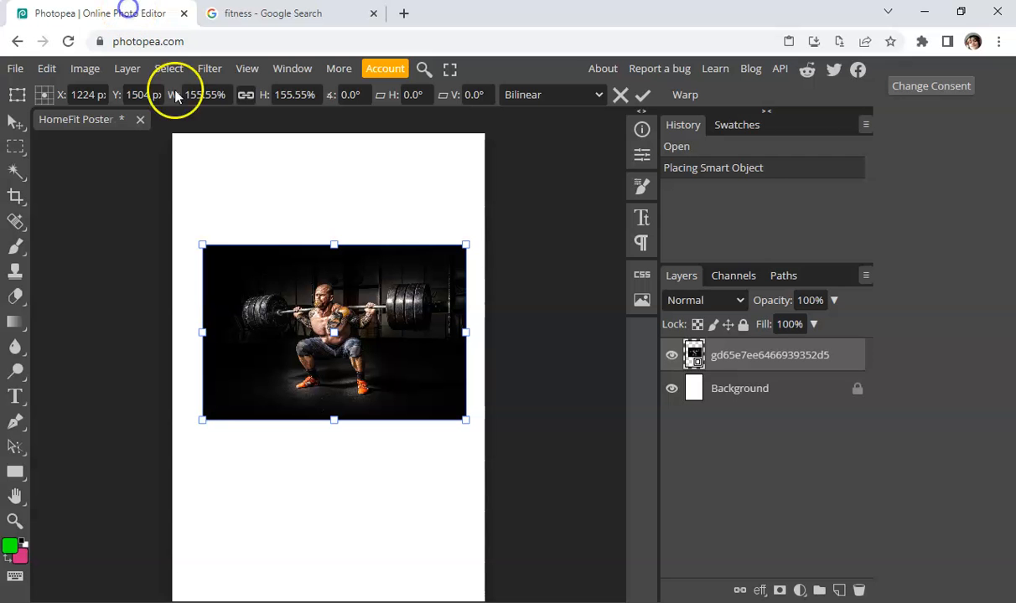
{"action": "left_click", "coordinate": [245, 14]}
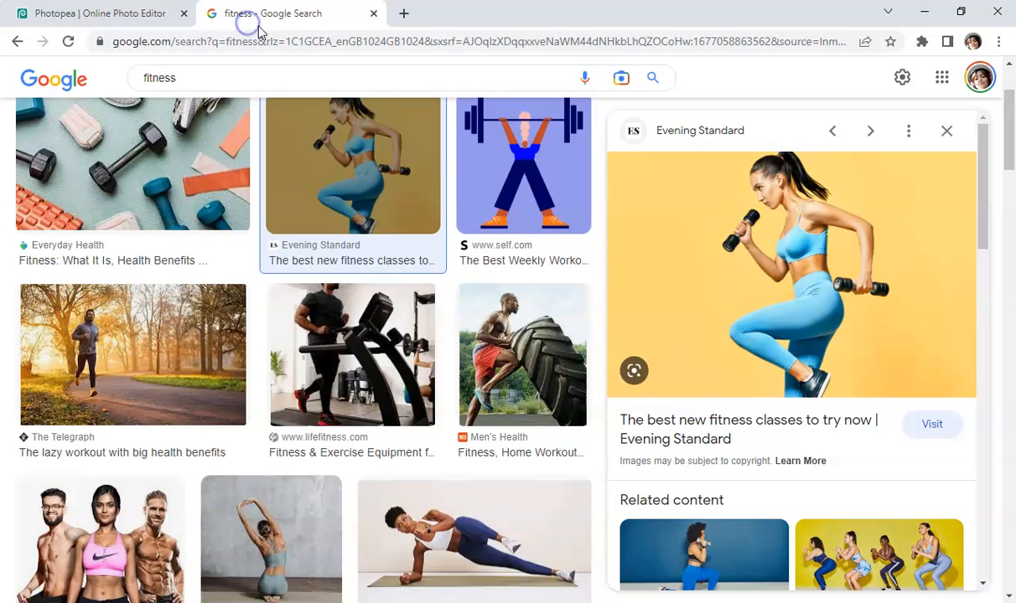
Save the previewed image as 'Fitness lady' in RO94 Practice Assignment > Assets > Before
{"action": "right_click", "coordinate": [728, 271]}
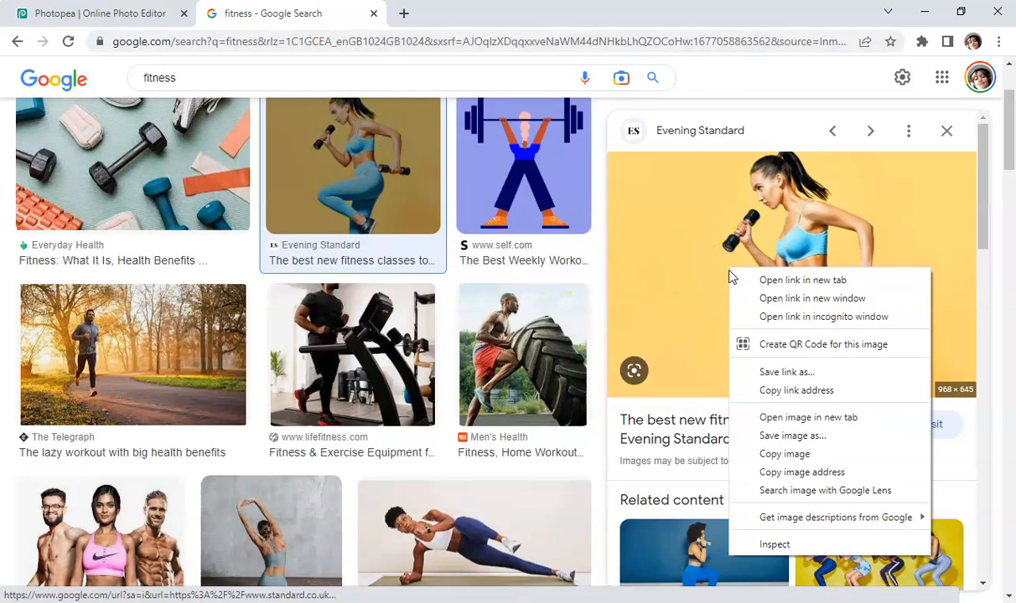
{"action": "left_click", "coordinate": [777, 443]}
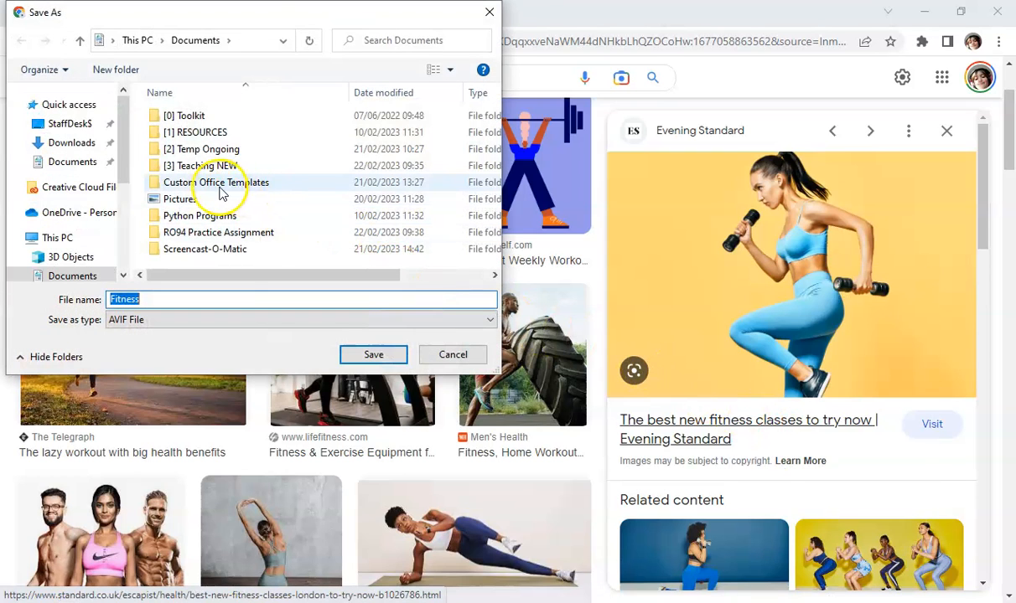
{"action": "left_click", "coordinate": [204, 234]}
{"action": "double_click", "coordinate": [203, 235]}
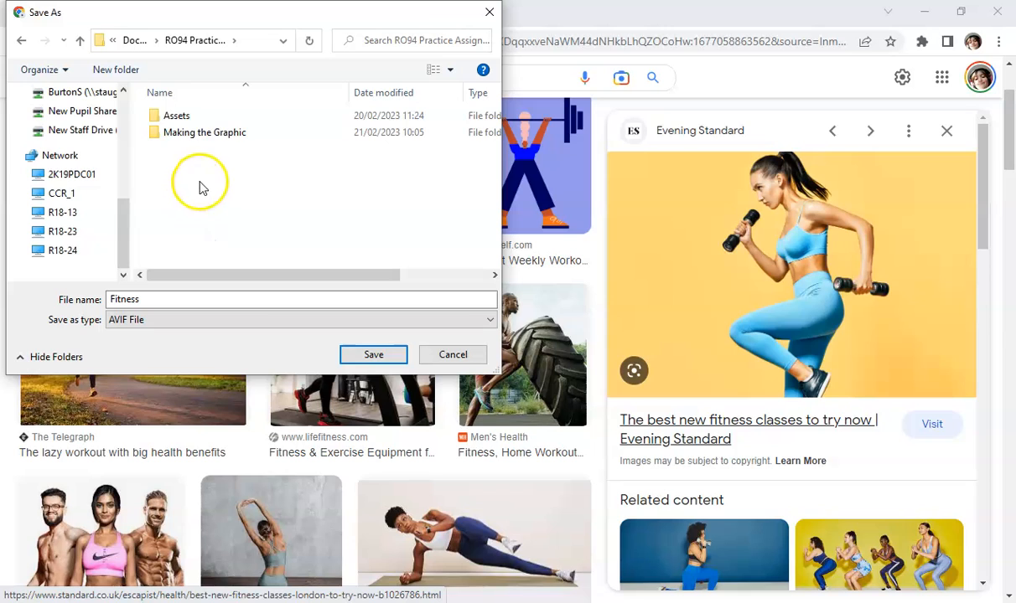
{"action": "double_click", "coordinate": [176, 122]}
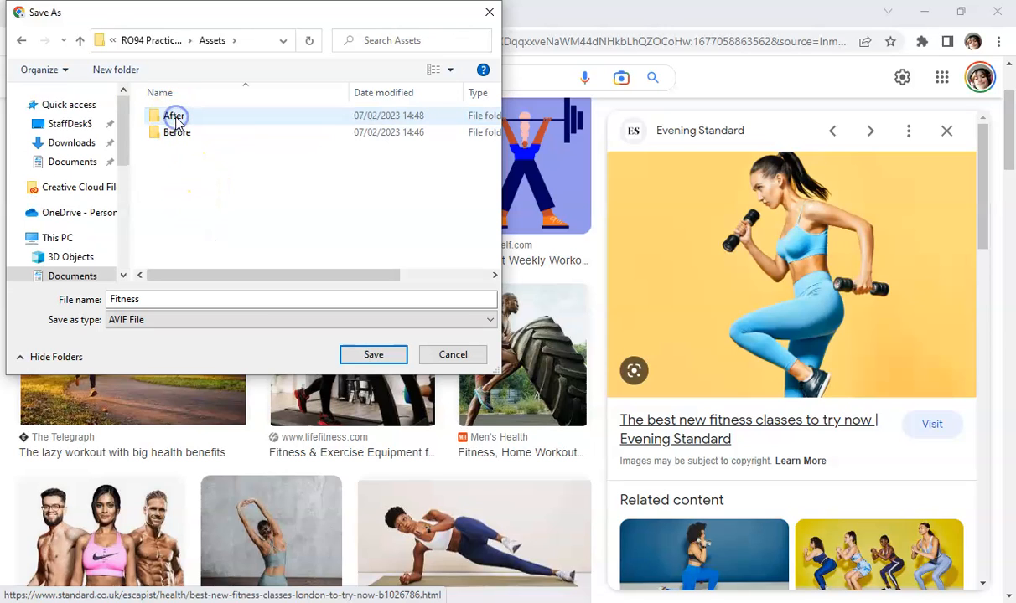
{"action": "double_click", "coordinate": [178, 136]}
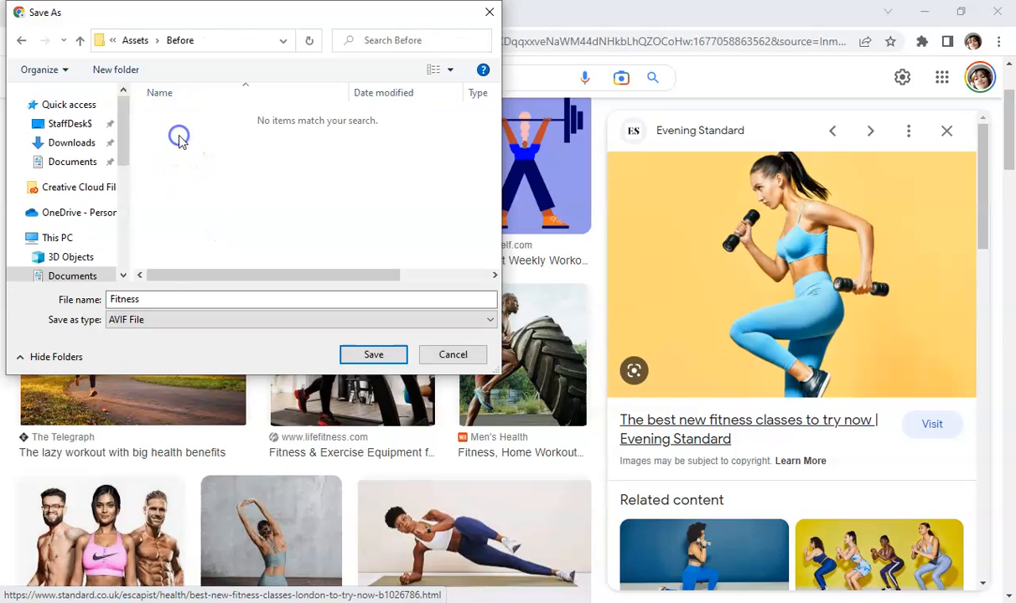
{"action": "left_click_drag", "start_coordinate": [147, 298], "coordinate": [81, 290]}
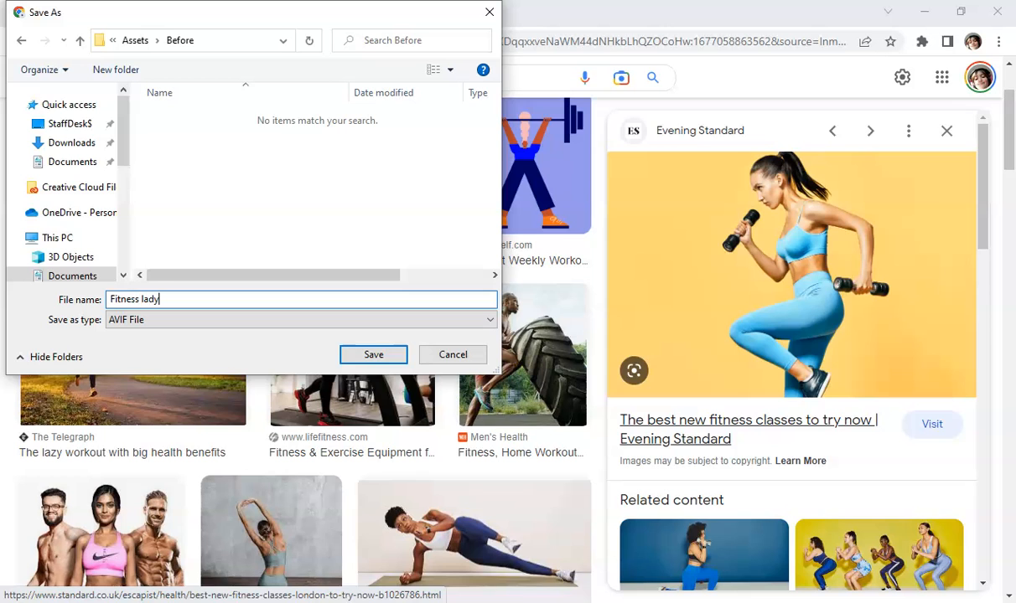
{"action": "left_click", "coordinate": [374, 355]}
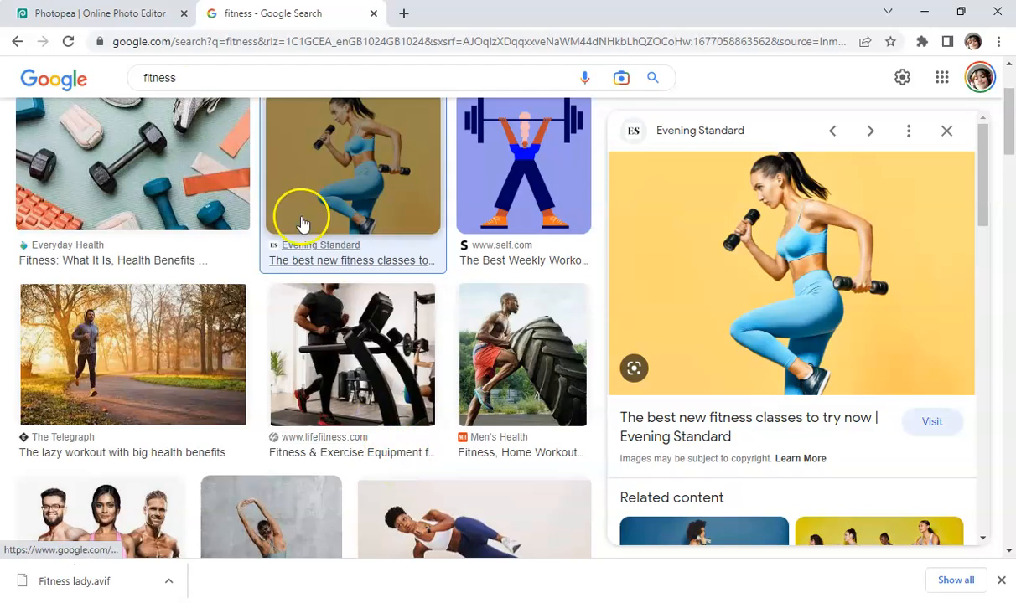
Open Assets > Before > Fitness lady.avif in Photopea as a new document
{"action": "left_click", "coordinate": [114, 10]}
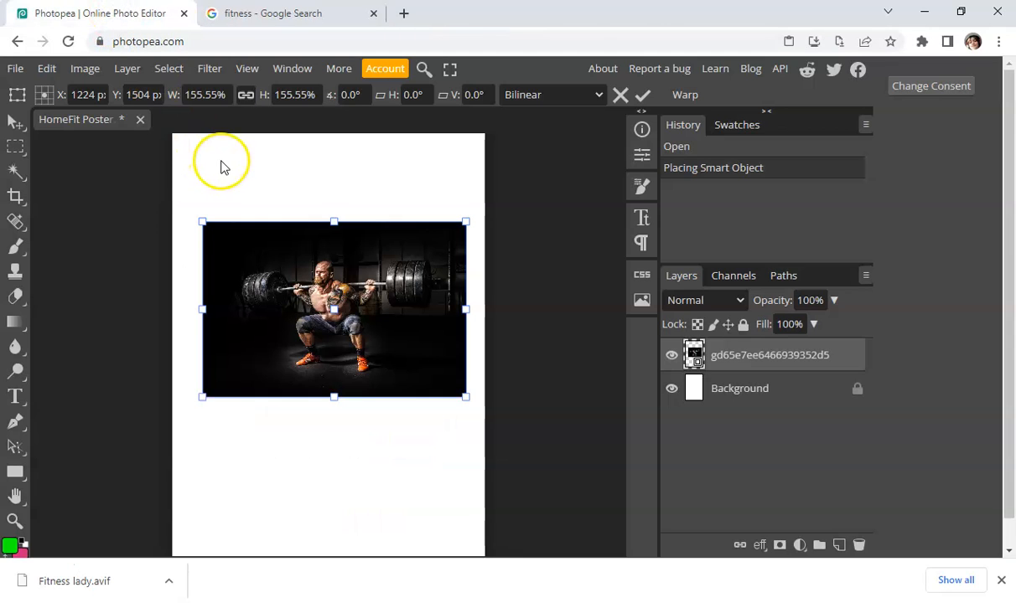
{"action": "left_click", "coordinate": [16, 68]}
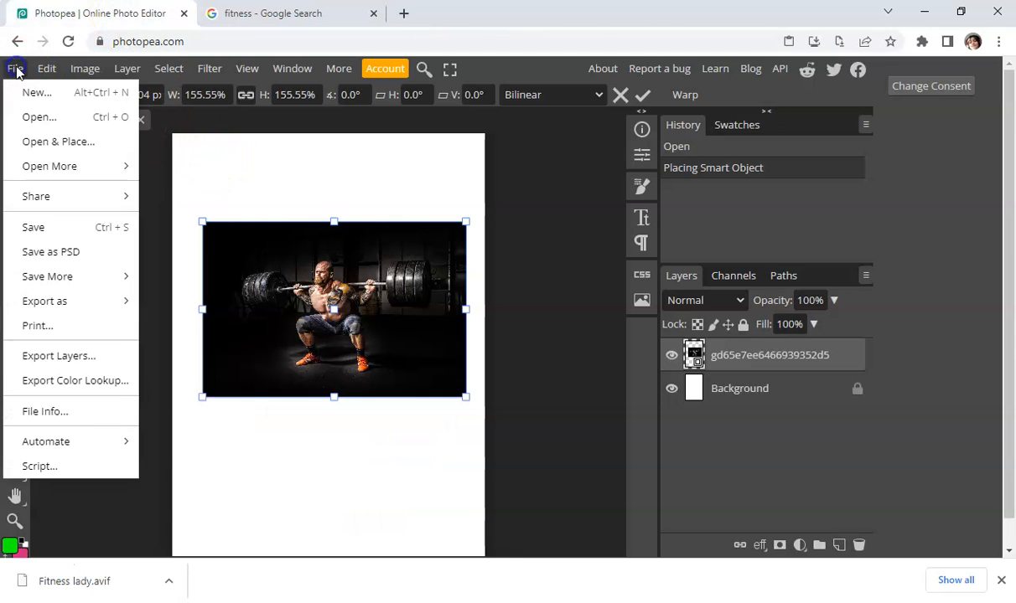
{"action": "left_click", "coordinate": [29, 117]}
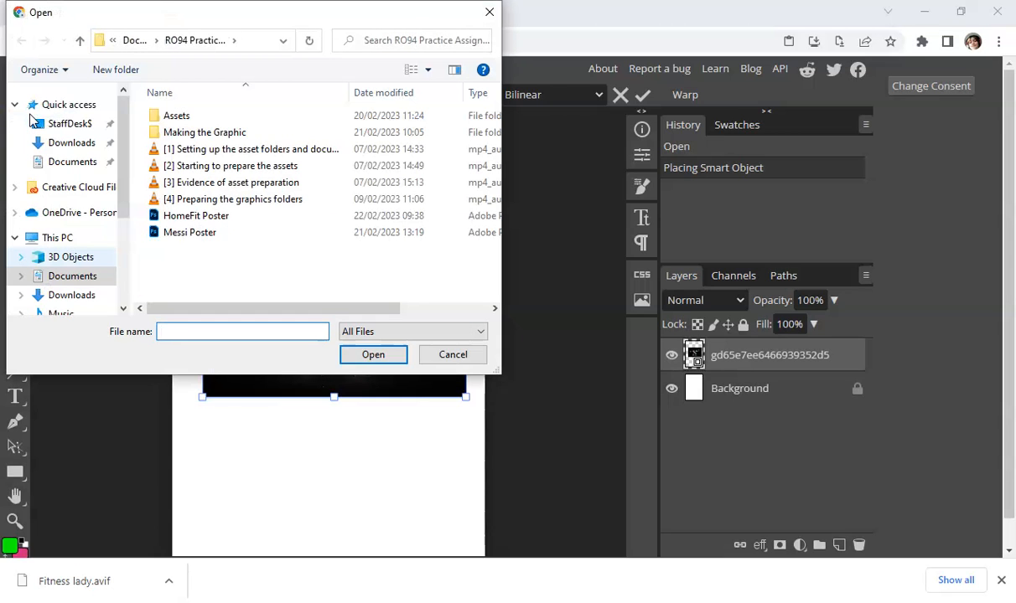
{"action": "scroll", "coordinate": [31, 120], "scroll_direction": "down", "scroll_amount": 3}
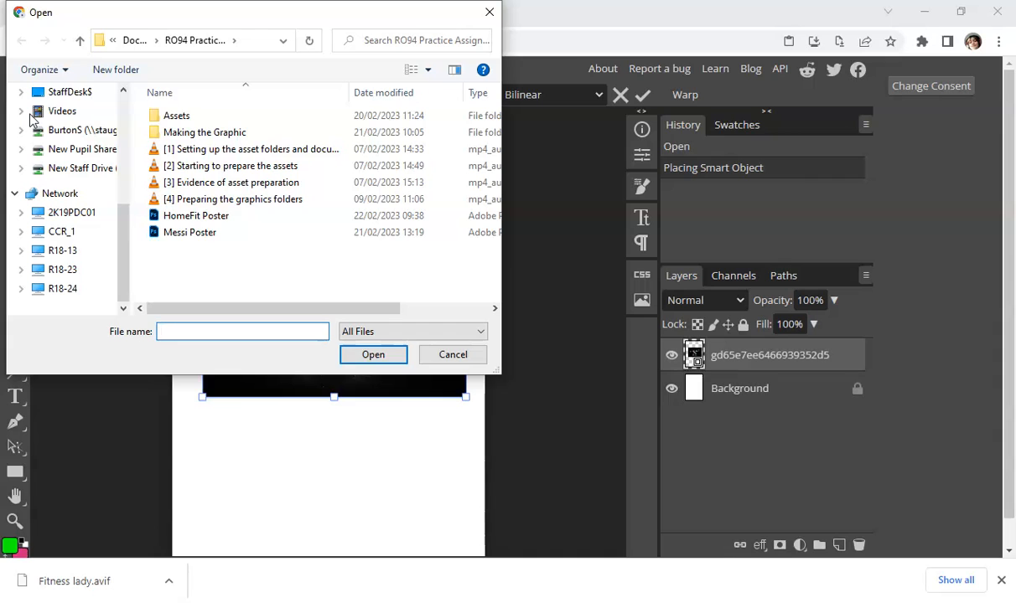
{"action": "double_click", "coordinate": [158, 116]}
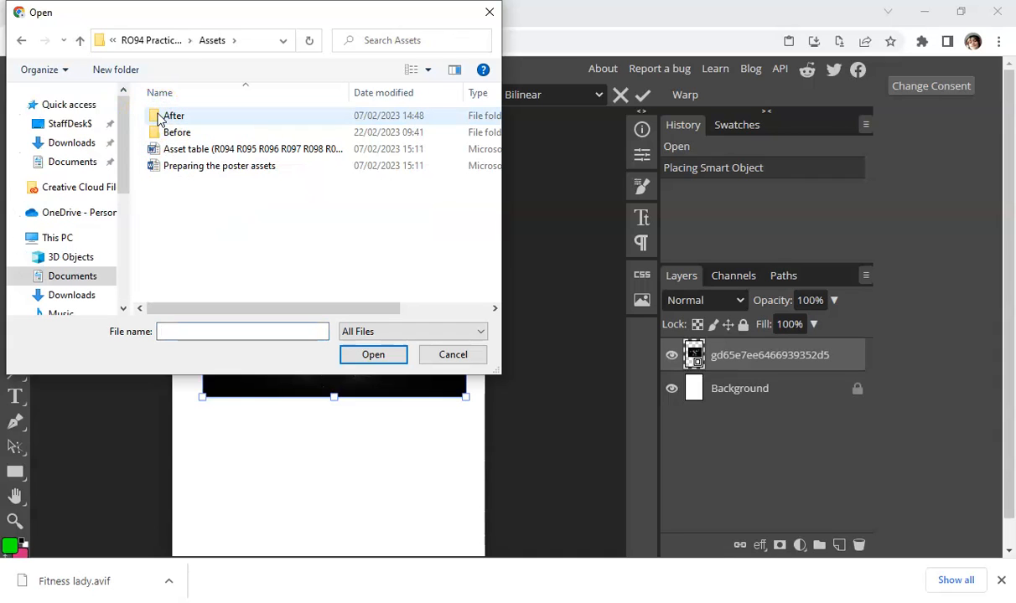
{"action": "double_click", "coordinate": [150, 133]}
{"action": "left_click", "coordinate": [195, 137]}
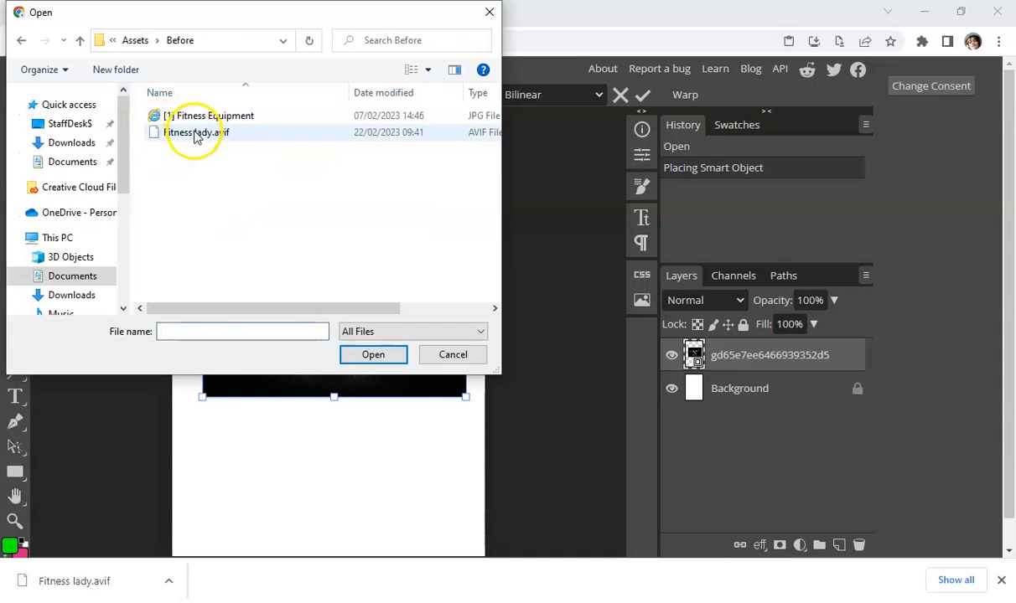
{"action": "double_click", "coordinate": [195, 137]}
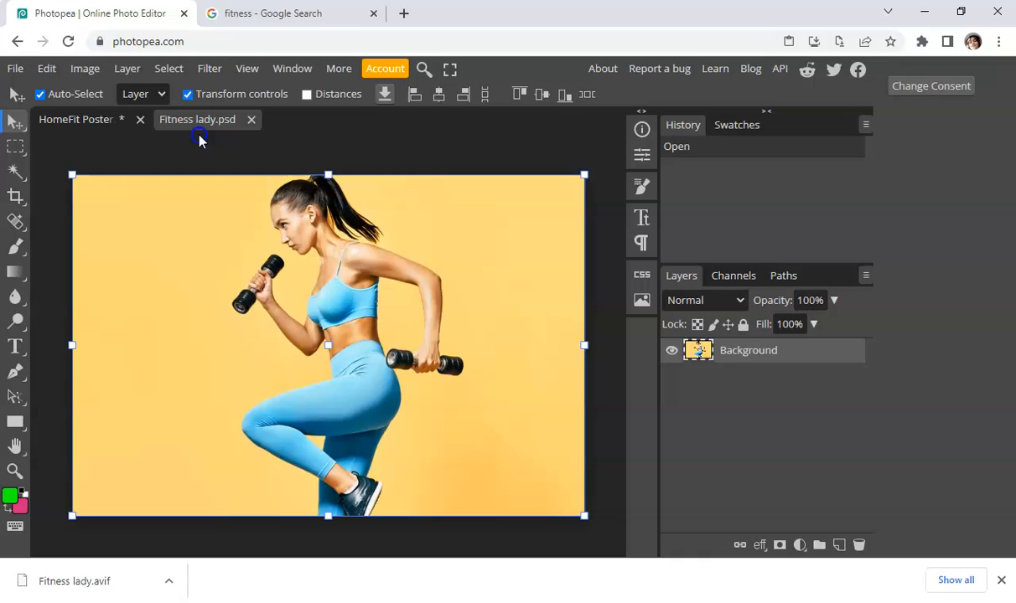
Resample the image to 300 DPI in Image Size, giving 4033 × 2688 pixels
{"action": "left_click", "coordinate": [91, 71]}
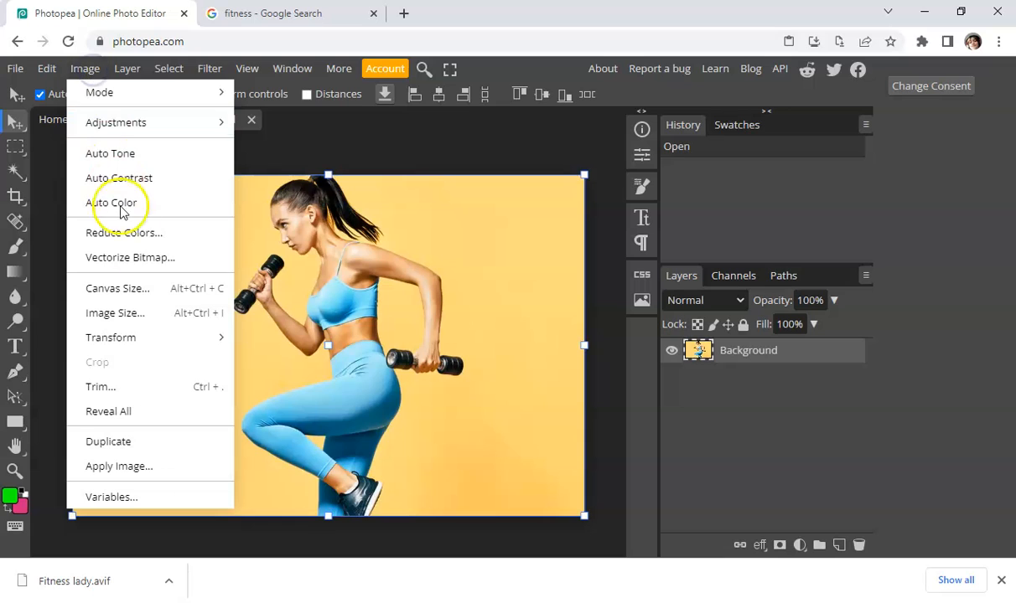
{"action": "left_click", "coordinate": [132, 312]}
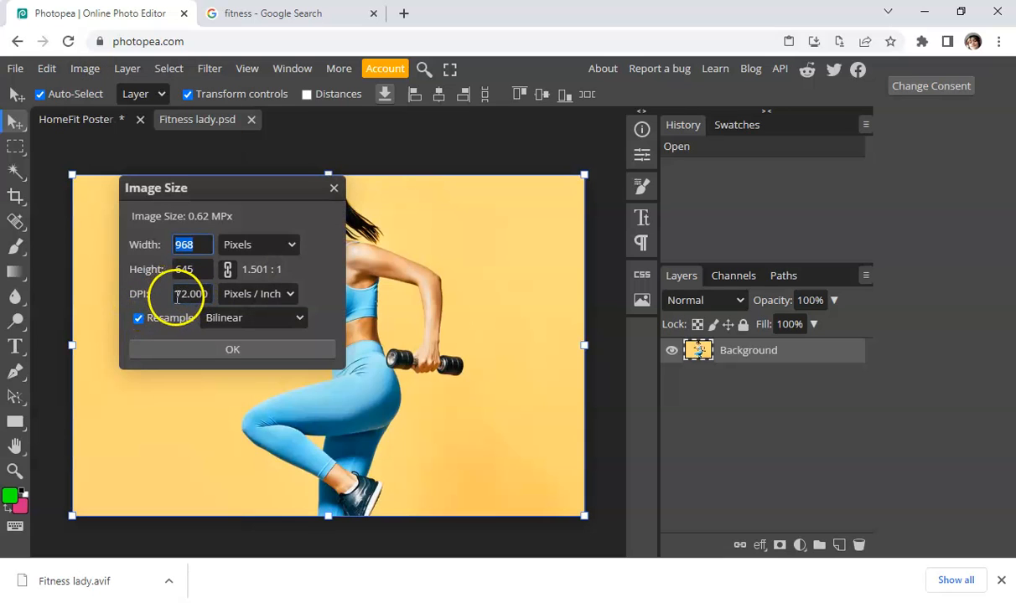
{"action": "left_click", "coordinate": [207, 295]}
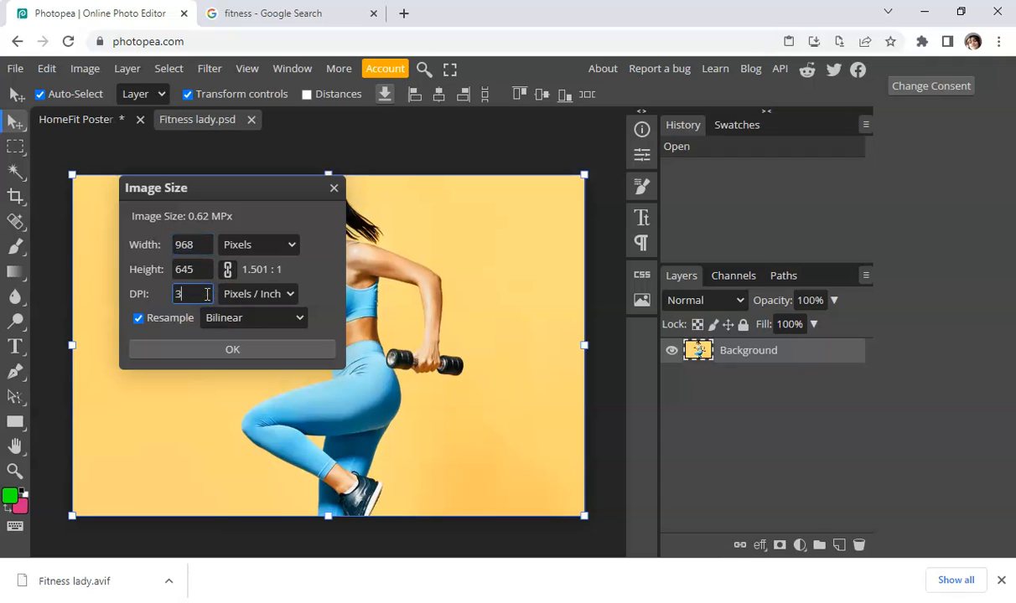
{"action": "type", "text": "300"}
{"action": "left_click", "coordinate": [254, 352]}
{"action": "left_click", "coordinate": [232, 356]}
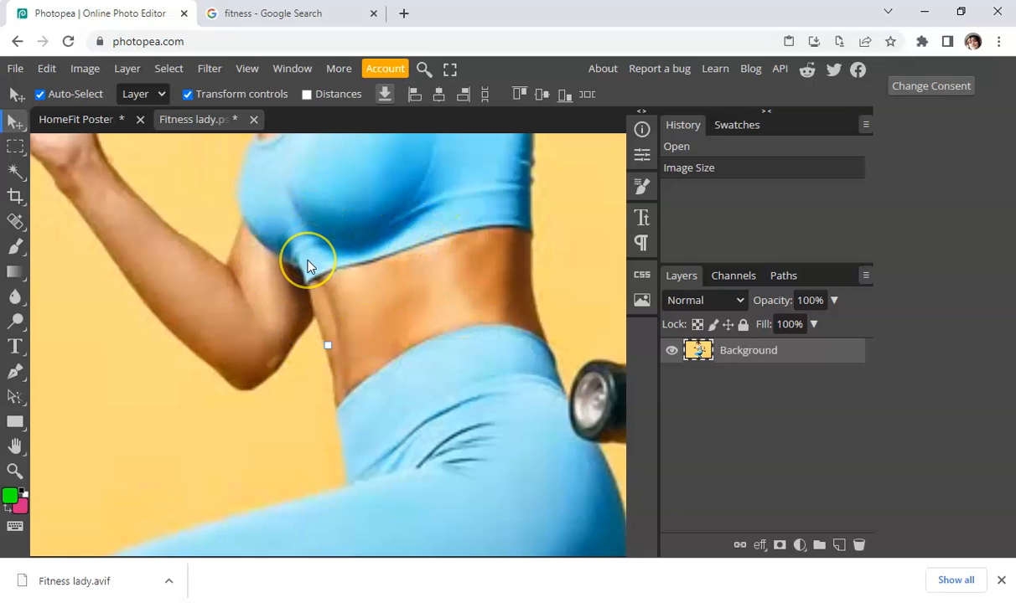
{"action": "scroll", "coordinate": [308, 266], "scroll_direction": "down", "scroll_amount": 5}
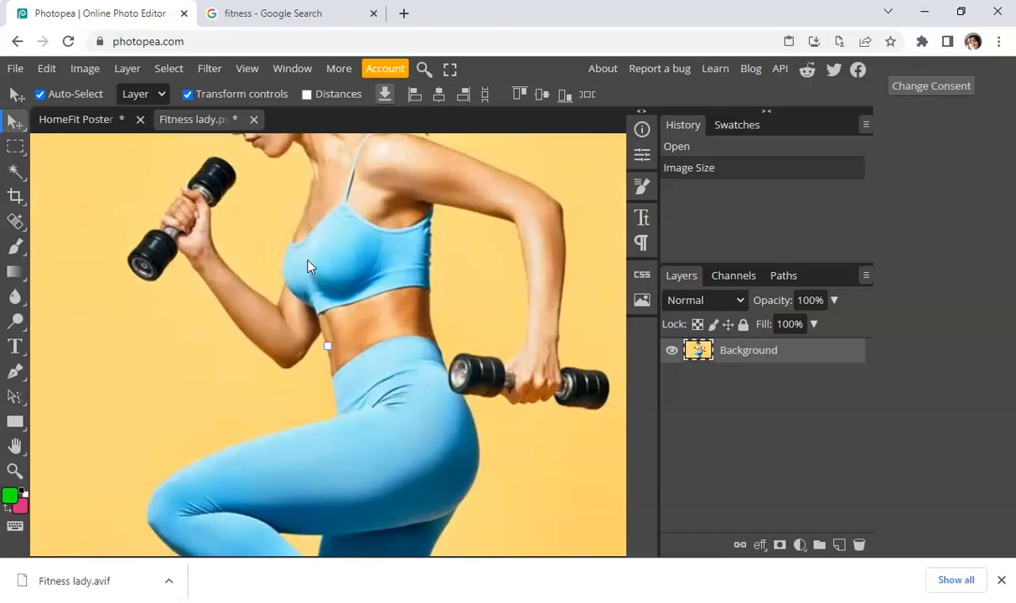
{"action": "scroll", "coordinate": [308, 266], "scroll_direction": "down", "scroll_amount": 2}
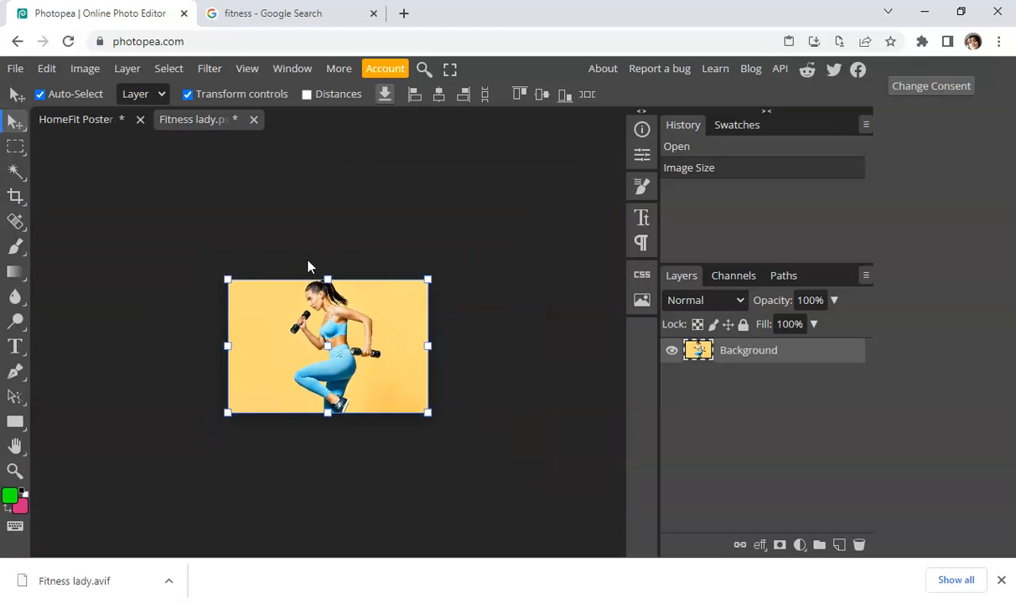
{"action": "scroll", "coordinate": [307, 266], "scroll_direction": "up", "scroll_amount": 4}
{"action": "scroll", "coordinate": [308, 266], "scroll_direction": "down", "scroll_amount": 1}
{"action": "scroll", "coordinate": [308, 265], "scroll_direction": "up", "scroll_amount": 1}
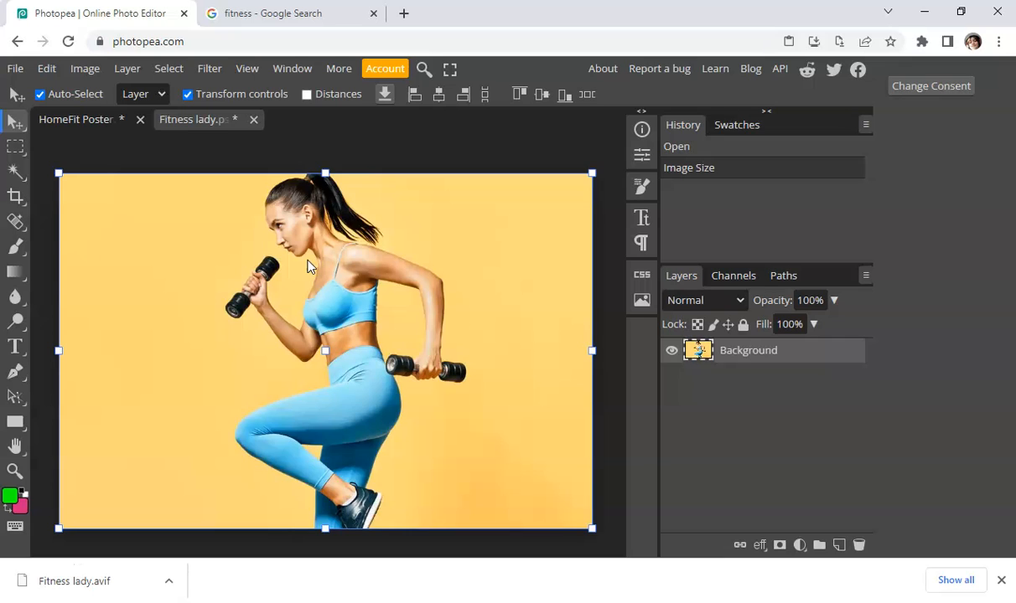
Bring up the PNG export dialog for the resized photo
{"action": "left_click", "coordinate": [16, 69]}
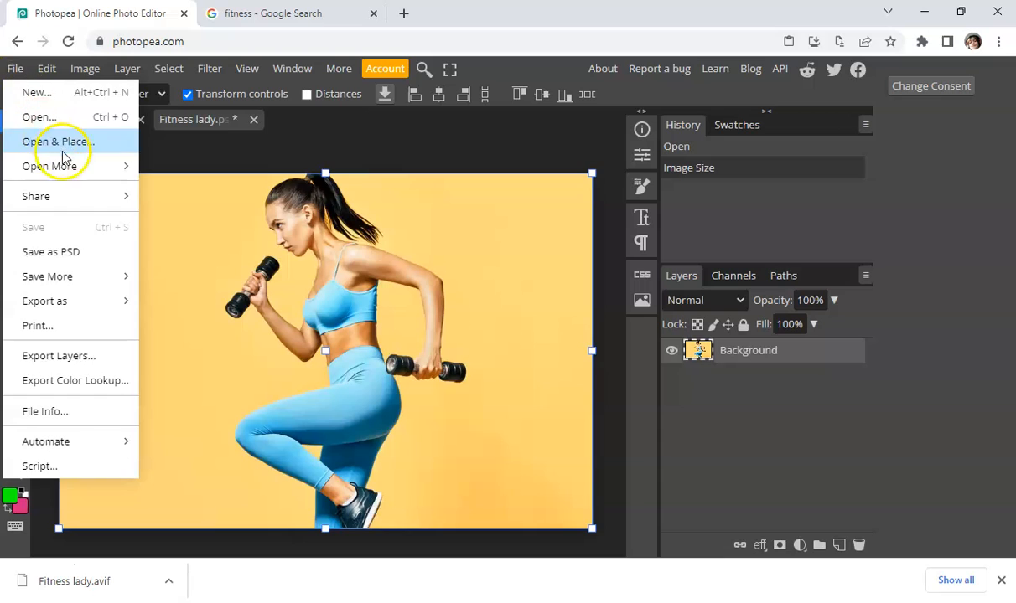
{"action": "mouse_move", "coordinate": [73, 177]}
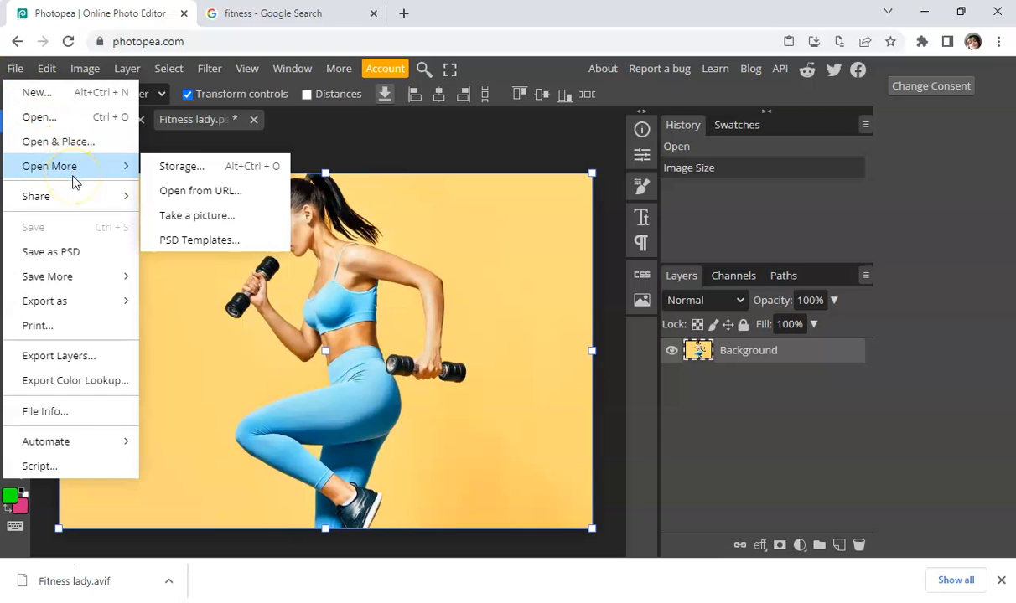
{"action": "left_click", "coordinate": [72, 207]}
{"action": "left_click", "coordinate": [98, 303]}
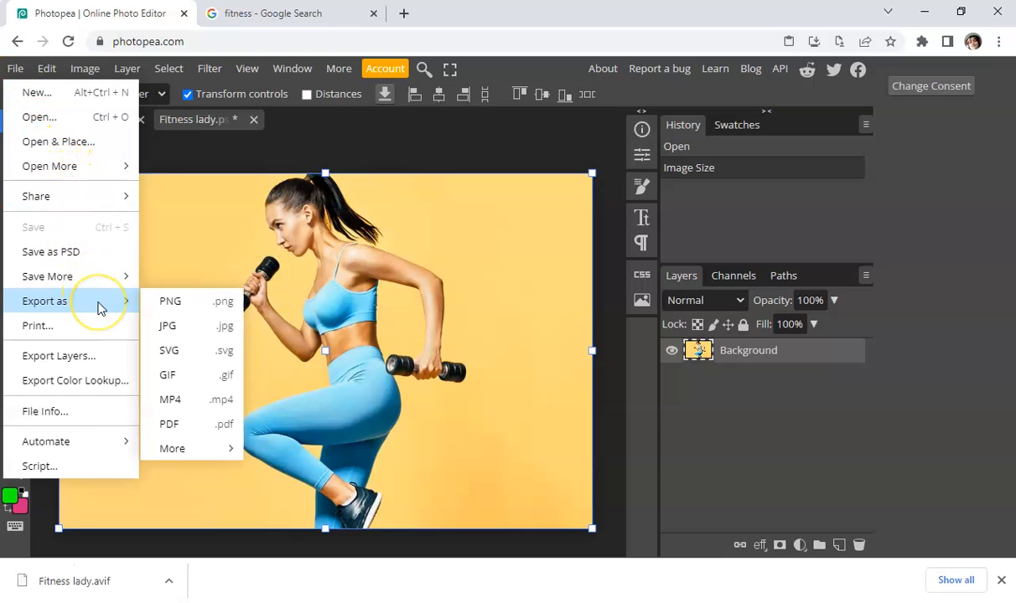
{"action": "left_click", "coordinate": [162, 302]}
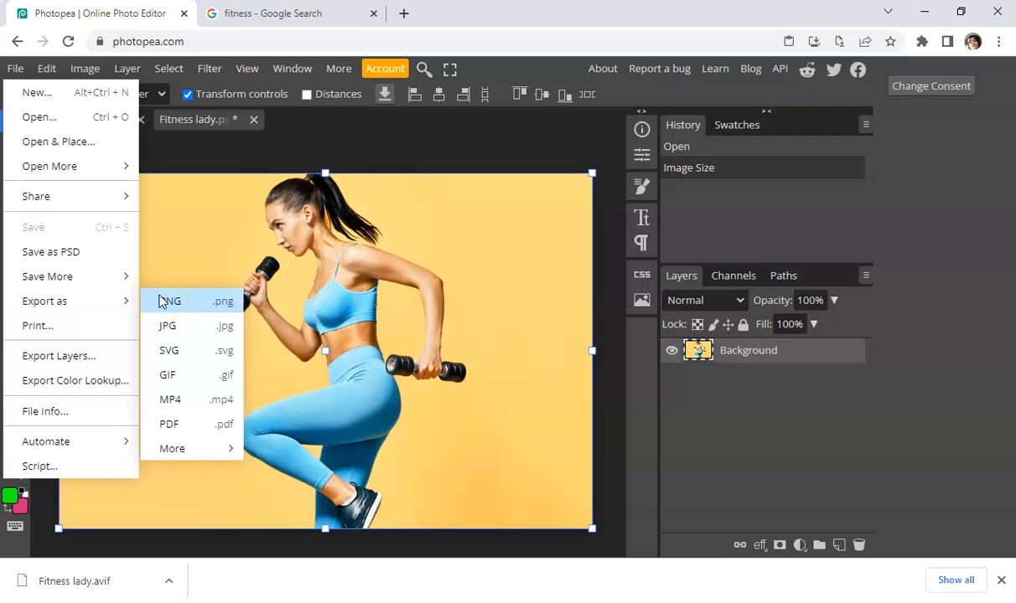
{"action": "left_click", "coordinate": [173, 308]}
{"action": "left_click", "coordinate": [174, 308]}
{"action": "left_click", "coordinate": [185, 309]}
{"action": "left_click", "coordinate": [199, 306]}
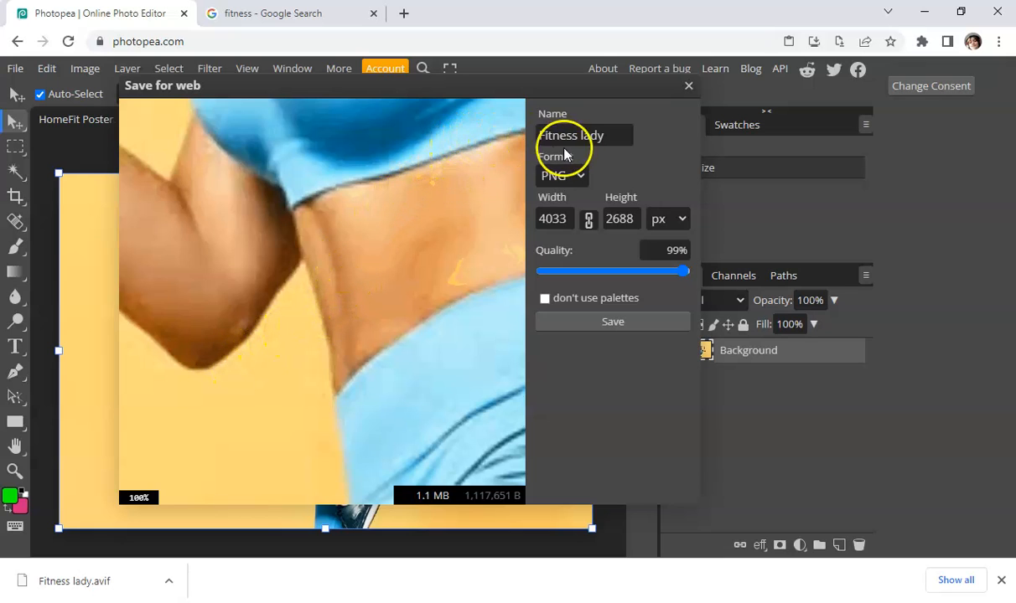
Add '300dpi' to the name and save the PNG as Fitness lady 300dpi
{"action": "left_click", "coordinate": [605, 137]}
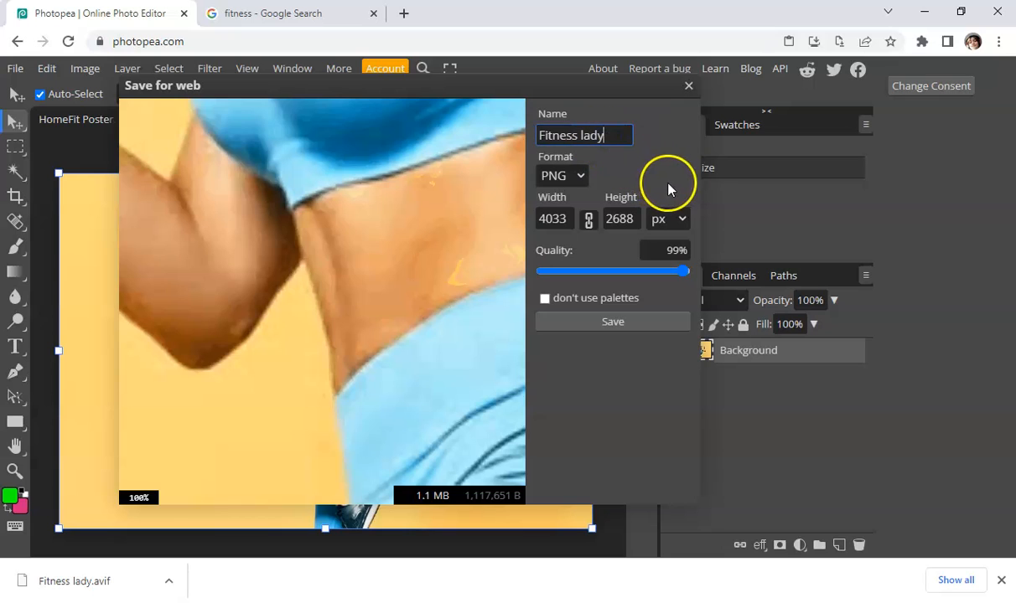
{"action": "type", "text": "300dpi"}
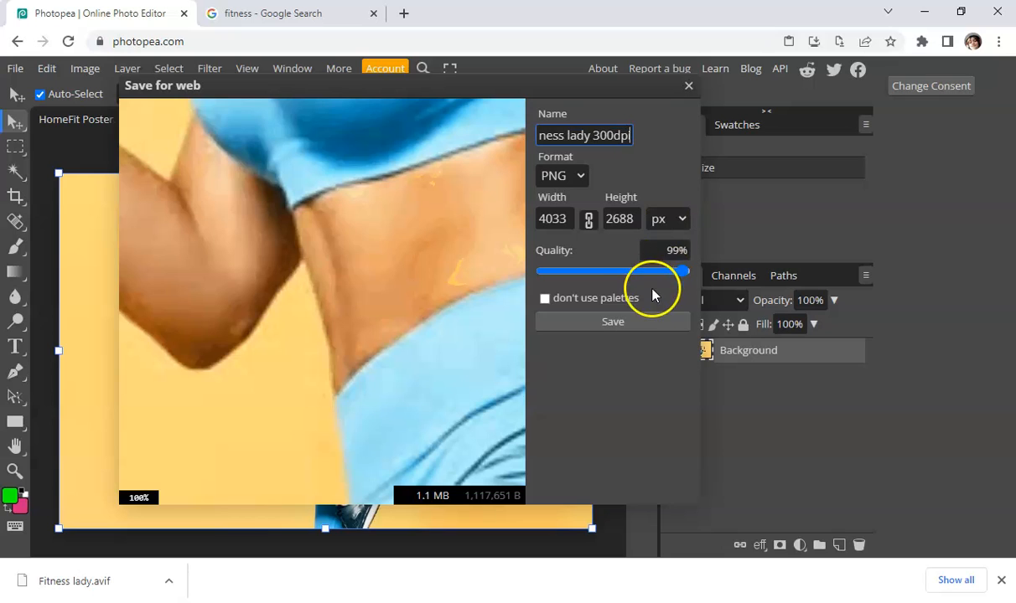
{"action": "left_click", "coordinate": [642, 324]}
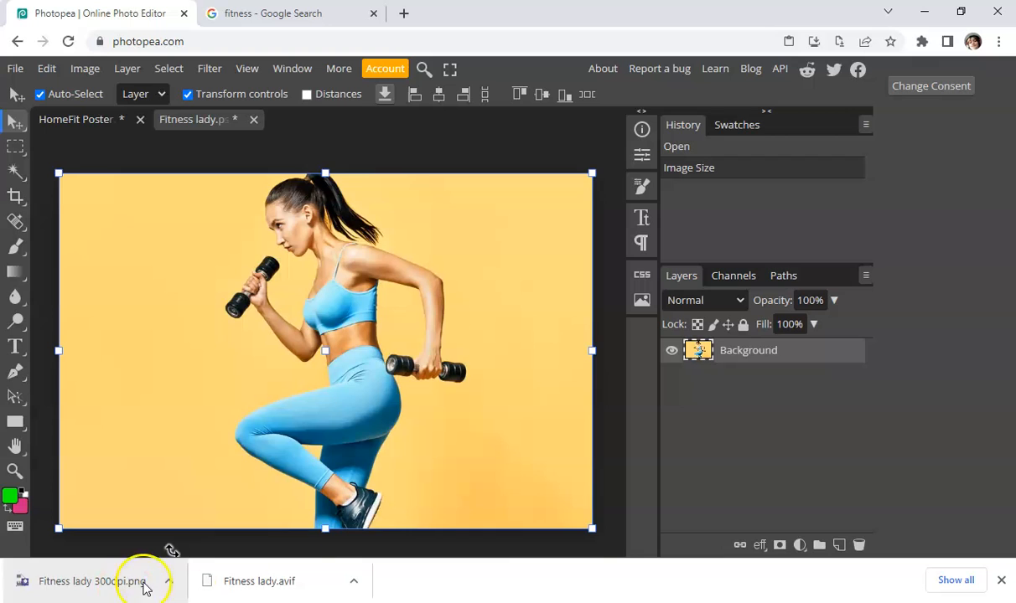
Show Fitness lady 300dpi.png in its Downloads folder from Chrome's downloads list
{"action": "left_click", "coordinate": [946, 585]}
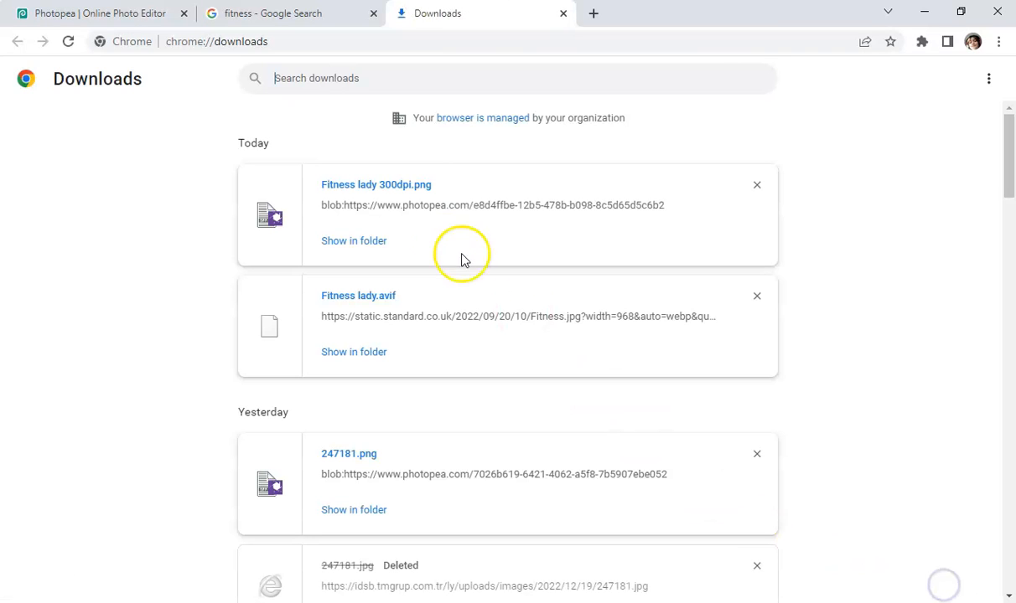
{"action": "right_click", "coordinate": [373, 187]}
{"action": "left_click", "coordinate": [347, 241]}
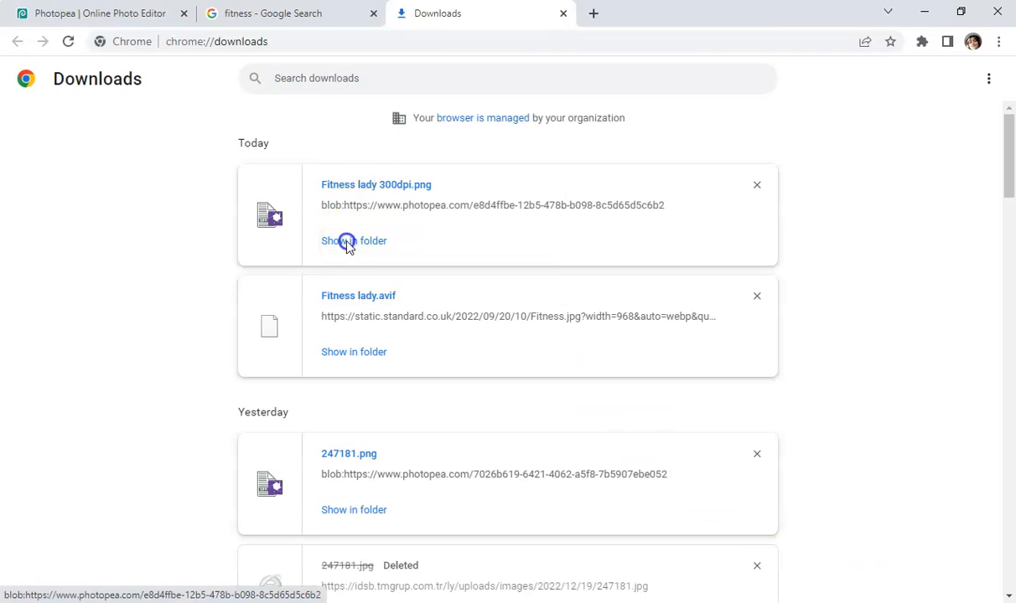
{"action": "left_click", "coordinate": [348, 242]}
{"action": "right_click", "coordinate": [210, 105]}
Copy Fitness lady 300dpi.png into RO94 Practice Assignment > Assets > After
{"action": "left_click", "coordinate": [99, 385]}
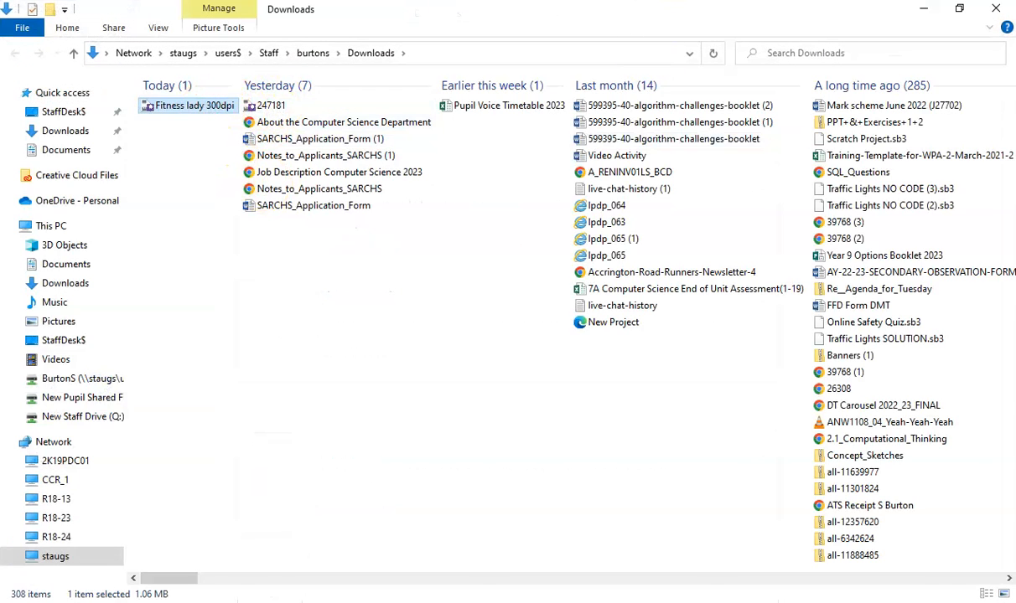
{"action": "left_click", "coordinate": [922, 9]}
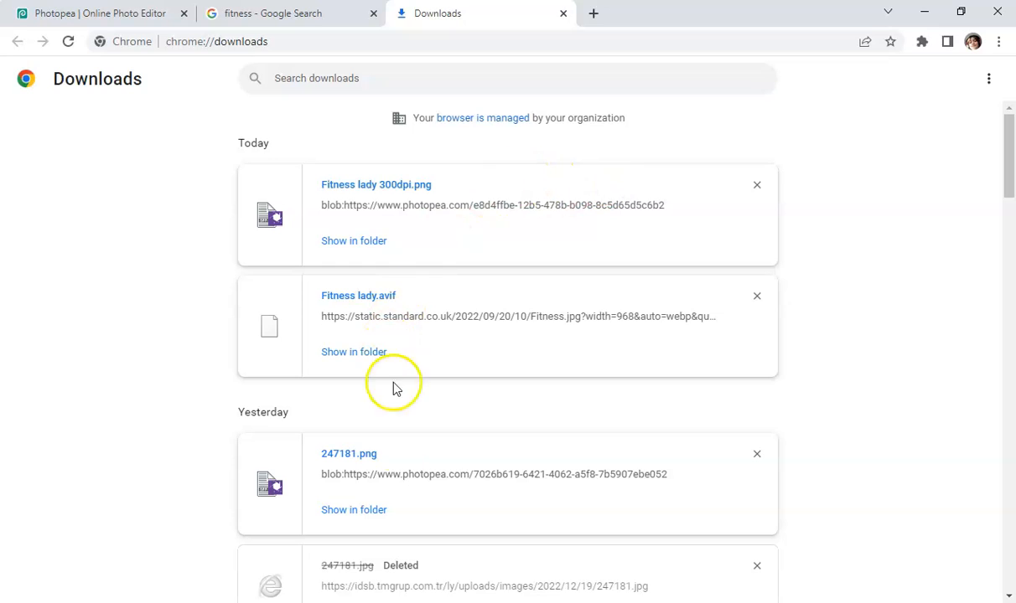
{"action": "left_click", "coordinate": [312, 602]}
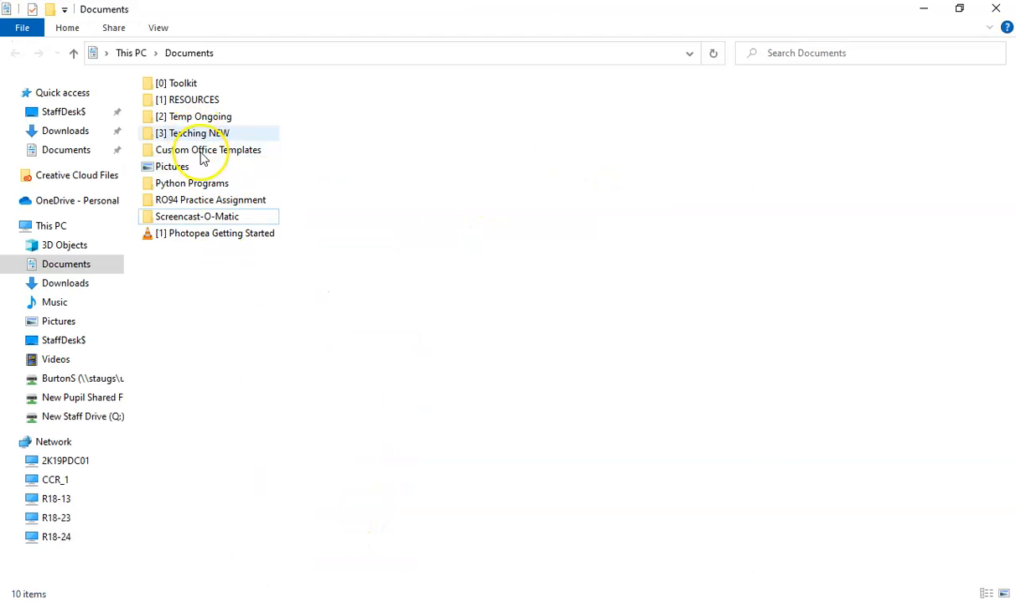
{"action": "double_click", "coordinate": [198, 201]}
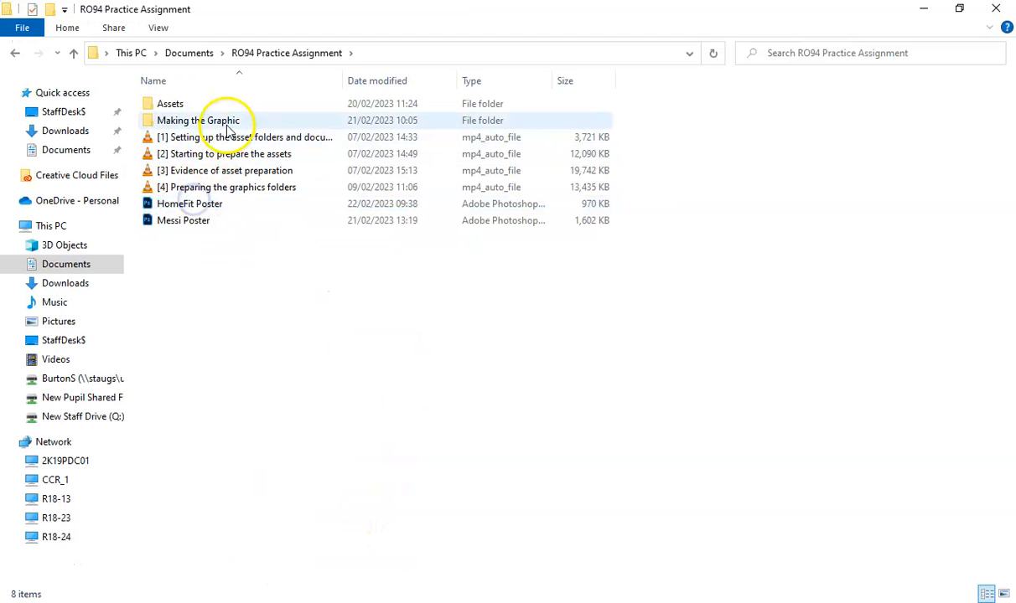
{"action": "double_click", "coordinate": [172, 104]}
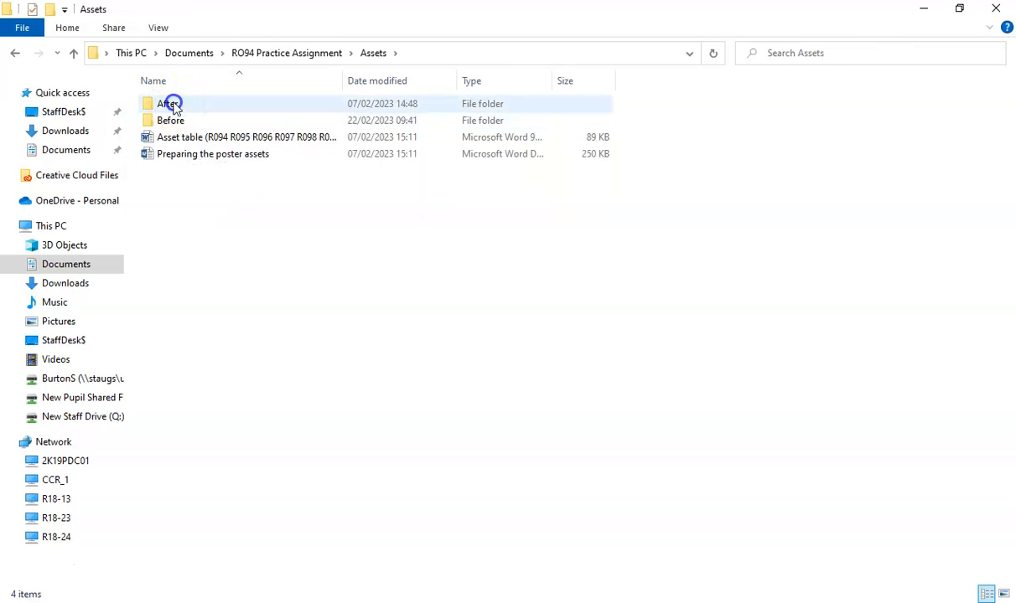
{"action": "double_click", "coordinate": [170, 103]}
{"action": "right_click", "coordinate": [187, 149]}
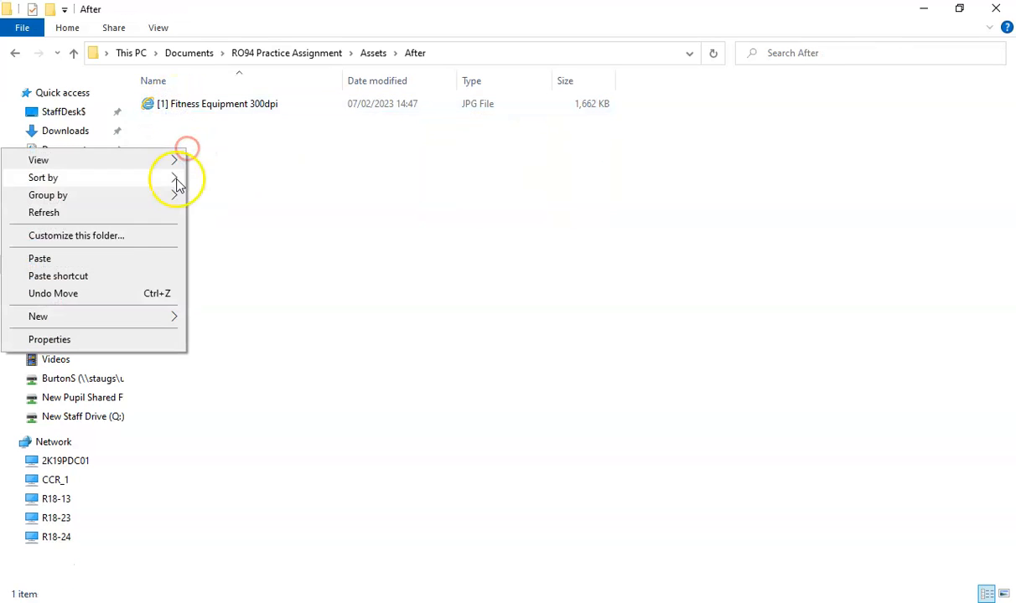
{"action": "left_click", "coordinate": [136, 260]}
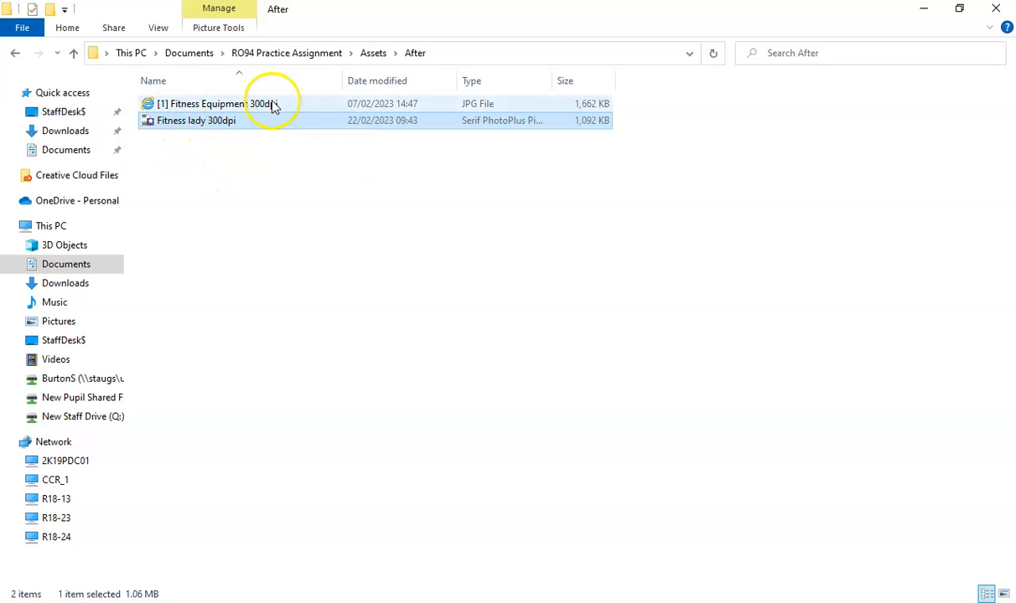
Prefix the pasted file's name with '[2]', making it '[2] Fitness lady 300dpi'
{"action": "right_click", "coordinate": [205, 122]}
{"action": "left_click", "coordinate": [83, 457]}
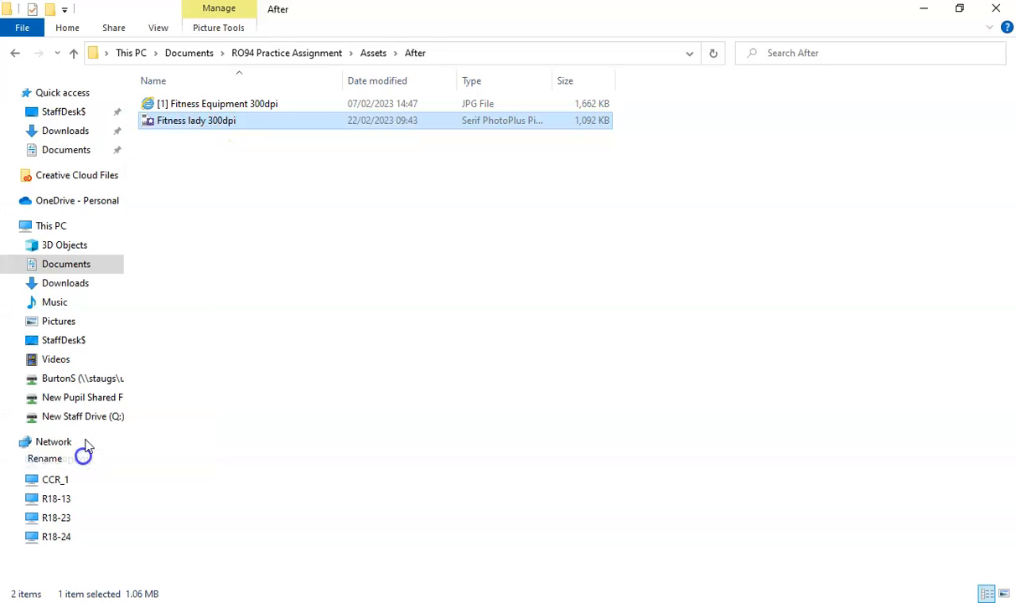
{"action": "left_click", "coordinate": [159, 121]}
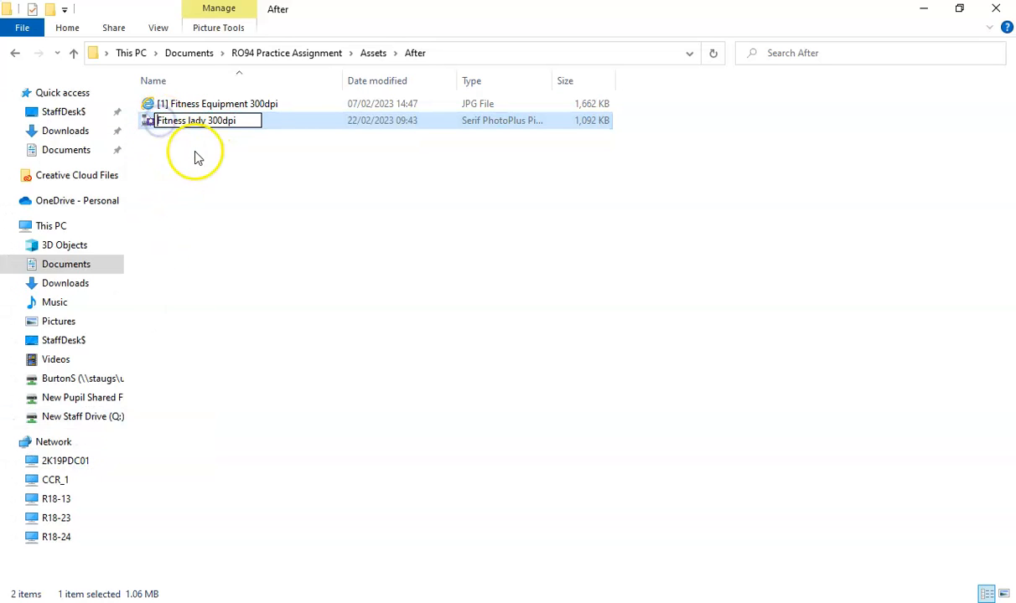
{"action": "type", "text": "[2]"}
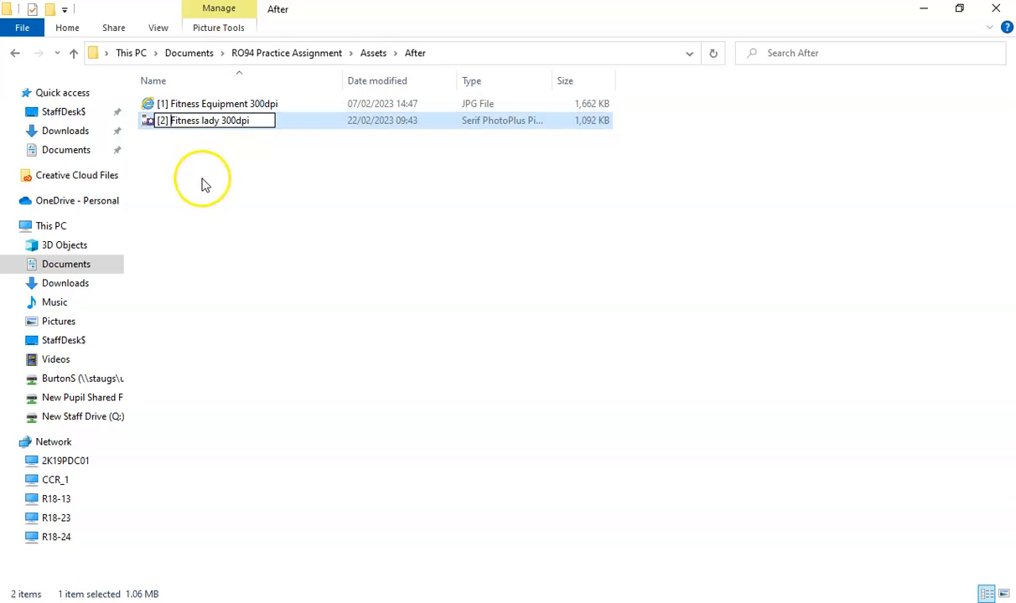
{"action": "left_click", "coordinate": [202, 178]}
{"action": "left_click", "coordinate": [374, 51]}
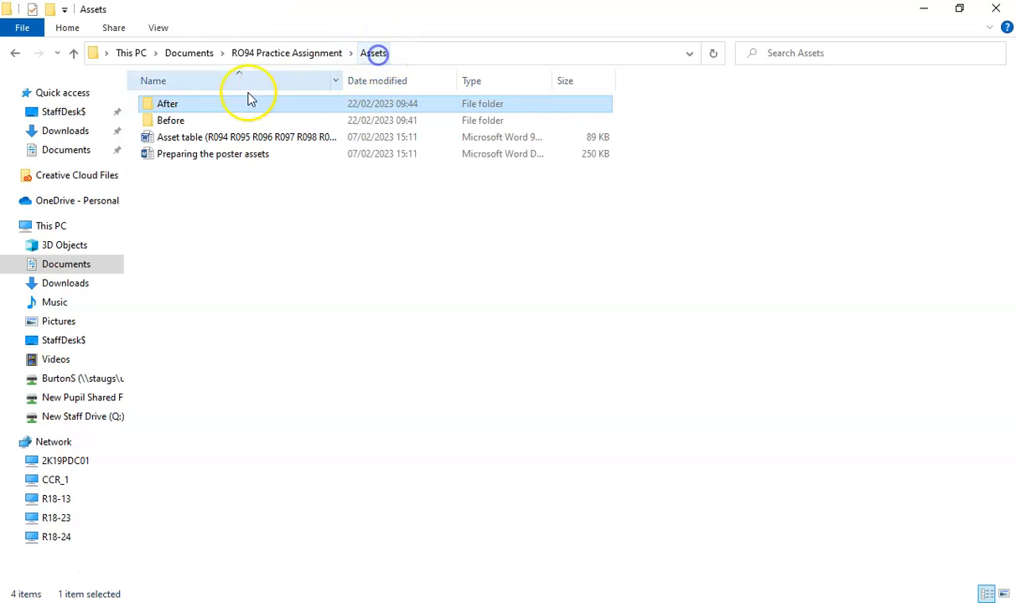
Rename Fitness lady.avif in Assets > Before to '[2] Fitness lady.avif'
{"action": "double_click", "coordinate": [178, 123]}
{"action": "left_click", "coordinate": [172, 127]}
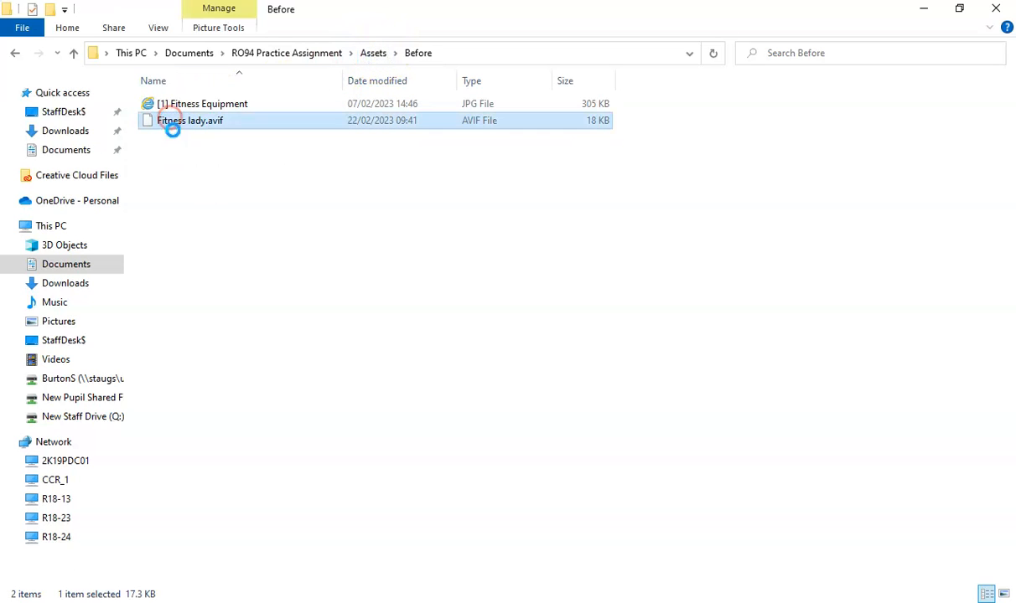
{"action": "right_click", "coordinate": [193, 156]}
{"action": "left_click", "coordinate": [98, 383]}
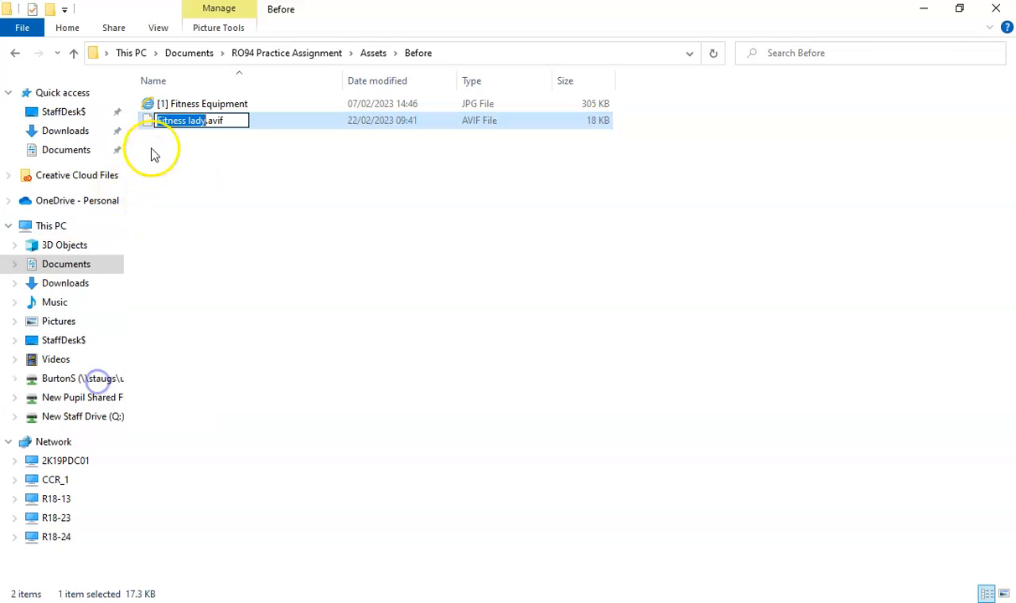
{"action": "left_click", "coordinate": [158, 122]}
{"action": "type", "text": "[2]"}
{"action": "left_click", "coordinate": [188, 156]}
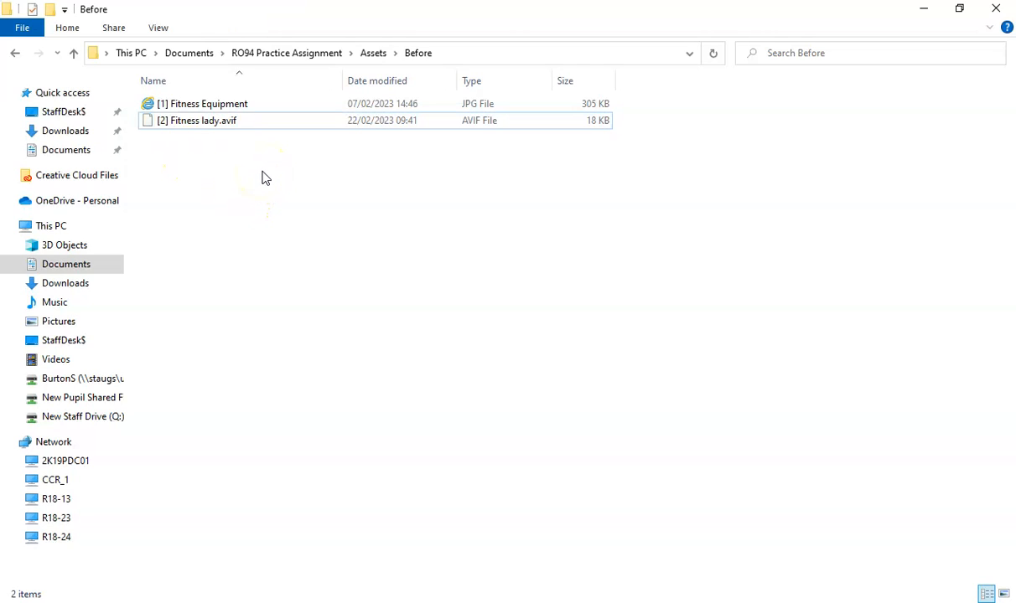
{"action": "left_click", "coordinate": [280, 155]}
{"action": "left_click", "coordinate": [317, 54]}
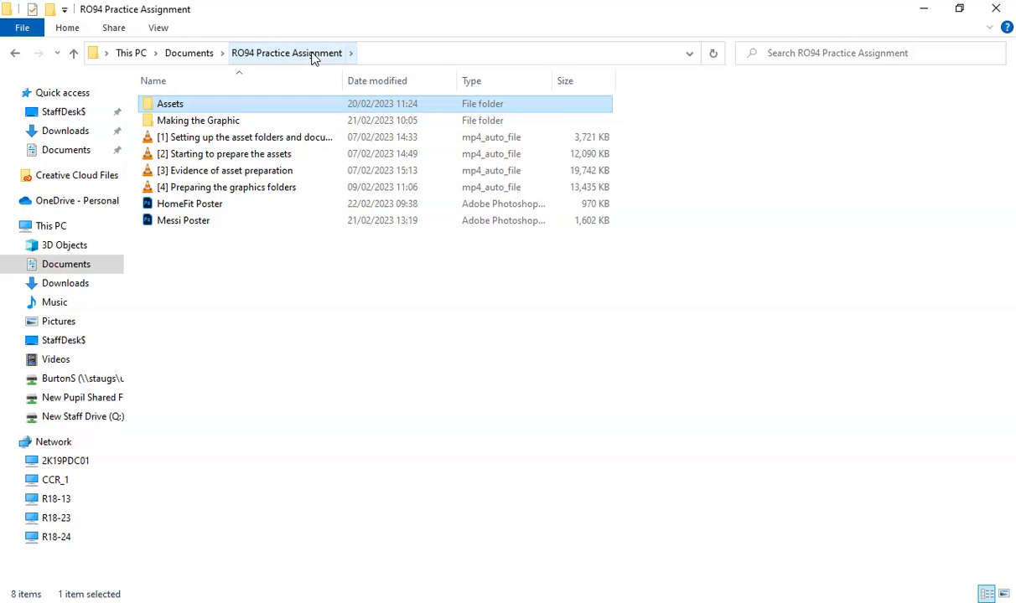
Open Asset table.docx and enter '[2] Fitness lady 300dpi' in row 2's Asset cell
{"action": "double_click", "coordinate": [167, 106]}
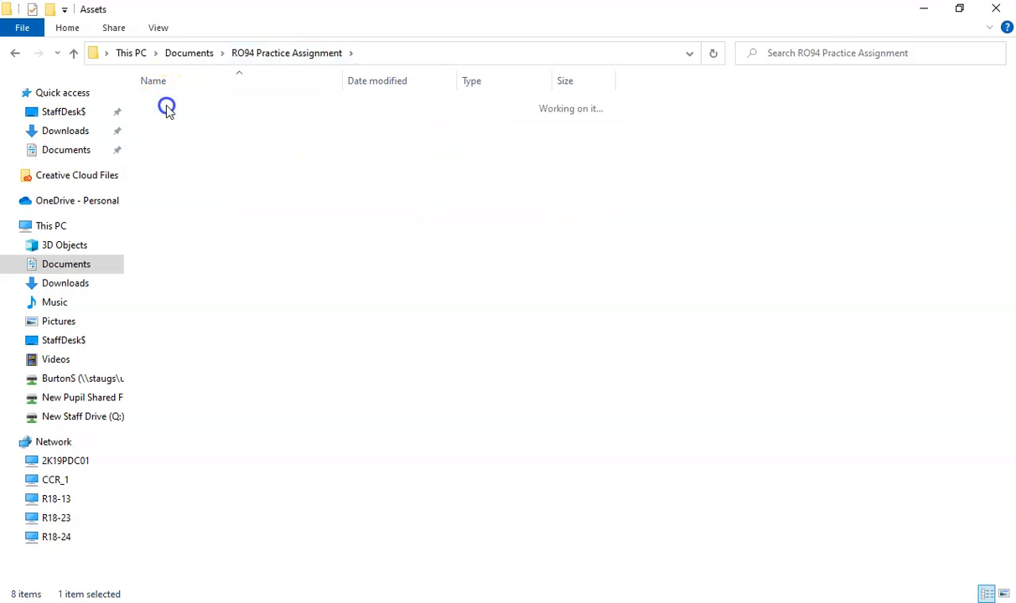
{"action": "left_click", "coordinate": [209, 139]}
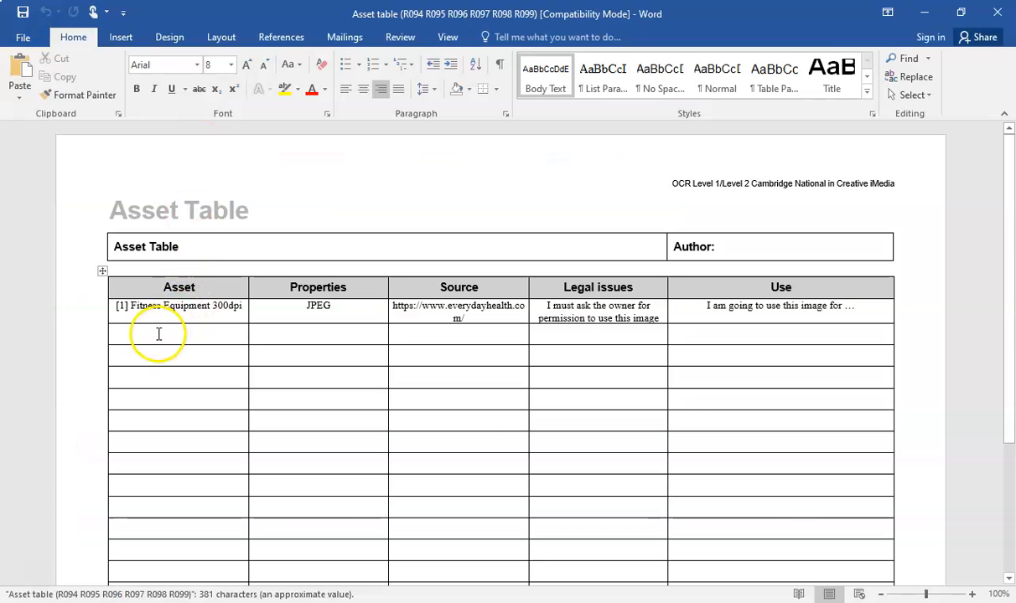
{"action": "left_click", "coordinate": [156, 334]}
{"action": "type", "text": "[2] Fitness lady 300dpi"}
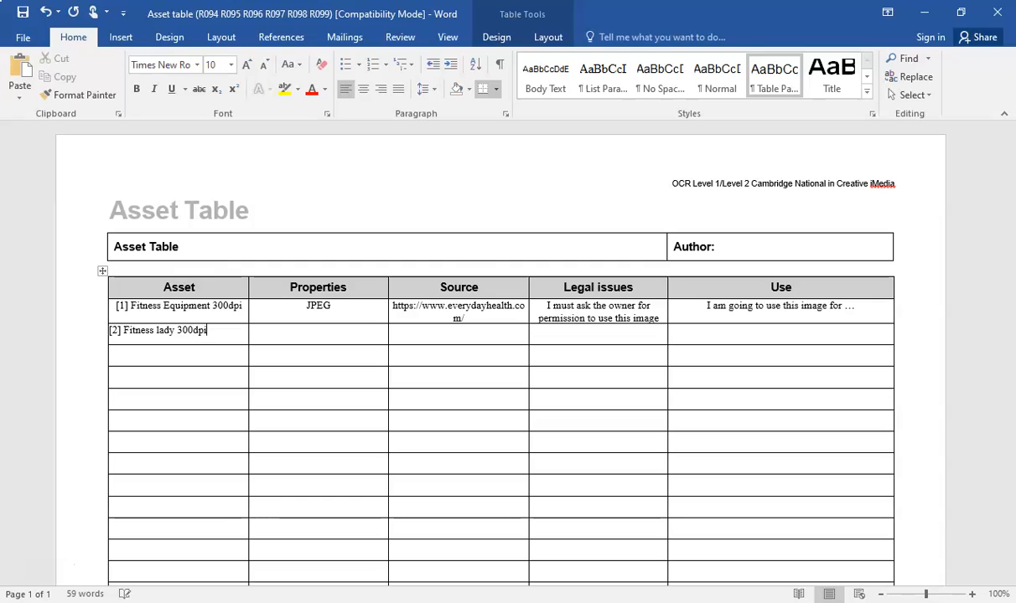
Enter 'PNG' in row 2's Properties cell and centre it
{"action": "left_click", "coordinate": [304, 331]}
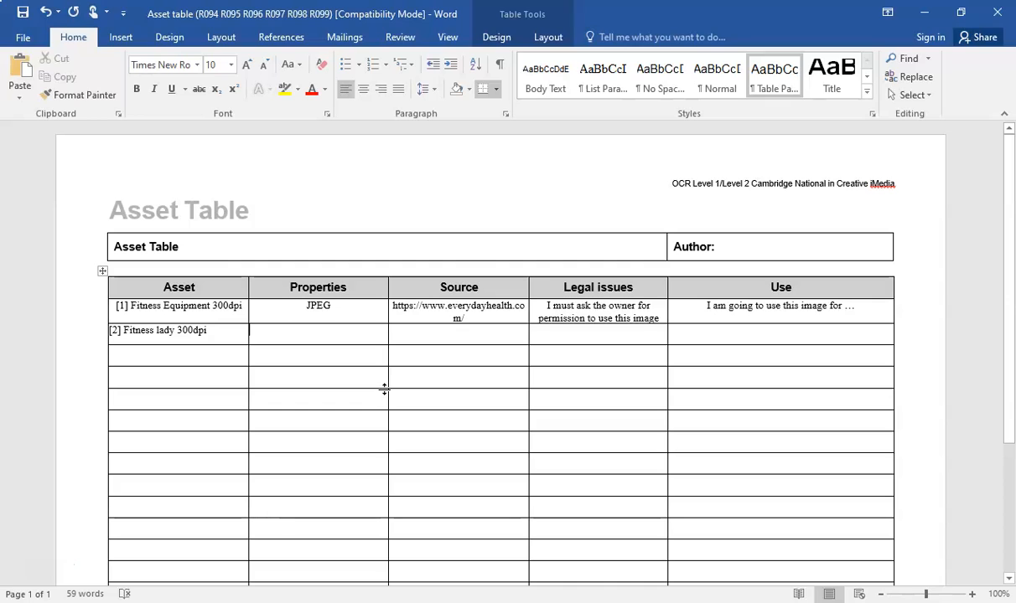
{"action": "type", "text": "PNG"}
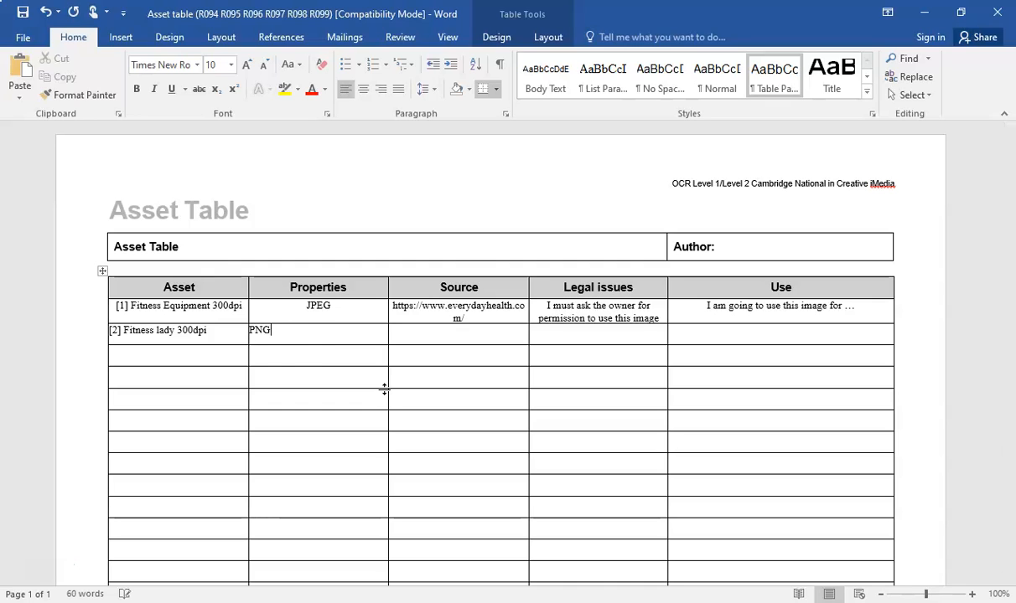
{"action": "left_click", "coordinate": [251, 332]}
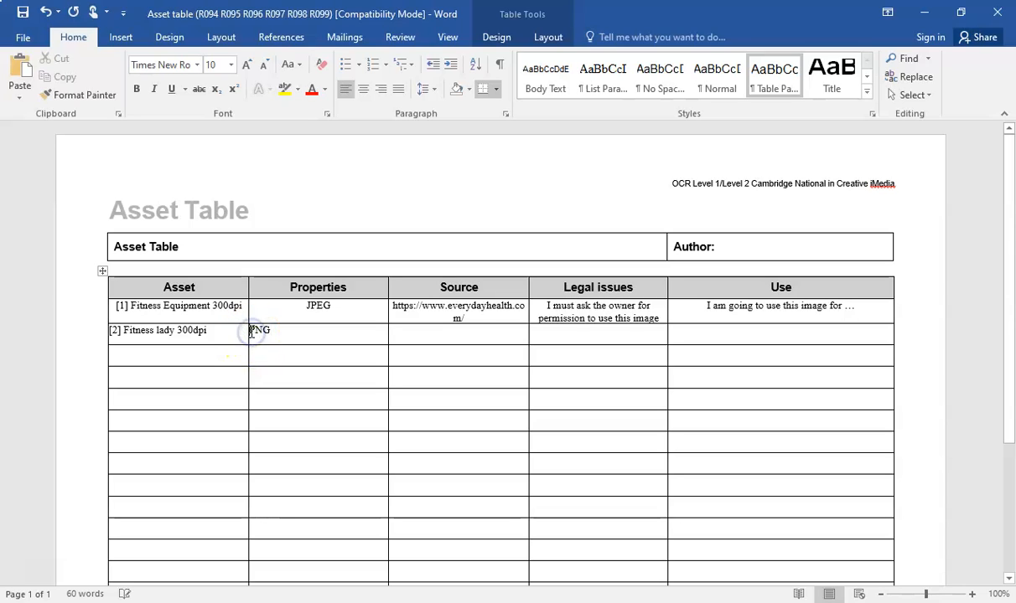
{"action": "left_click", "coordinate": [363, 89]}
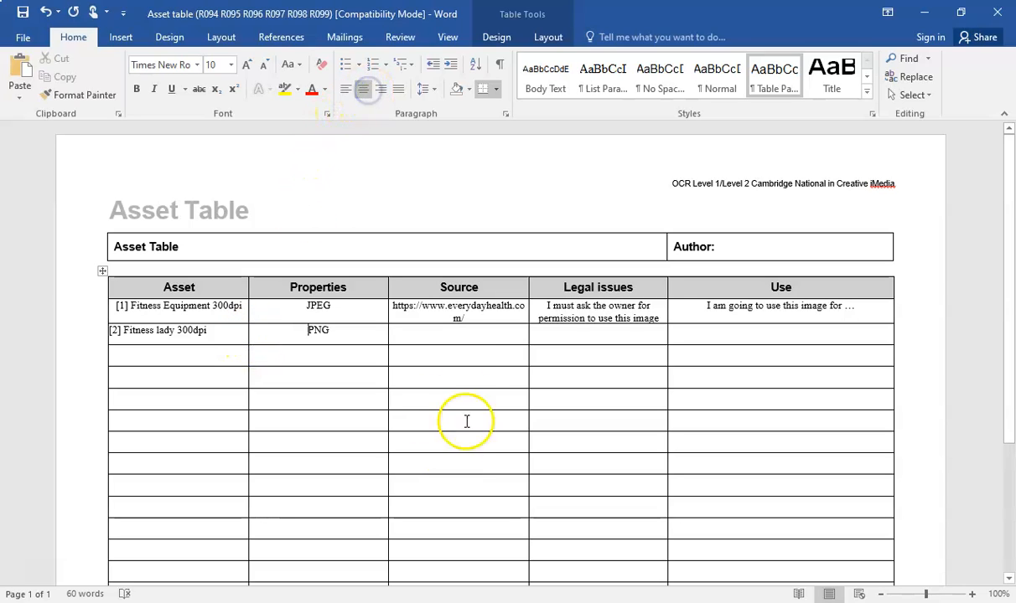
{"action": "left_click", "coordinate": [438, 331]}
Open the fitness photo's Evening Standard source article in a new Chrome tab
{"action": "key", "text": "alt+Tab"}
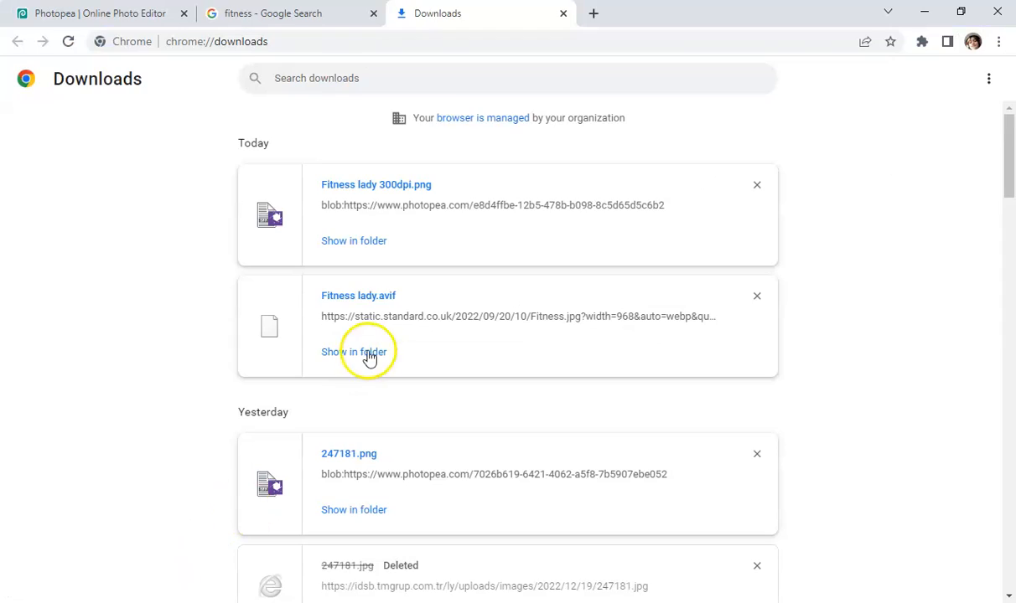
{"action": "left_click", "coordinate": [330, 13]}
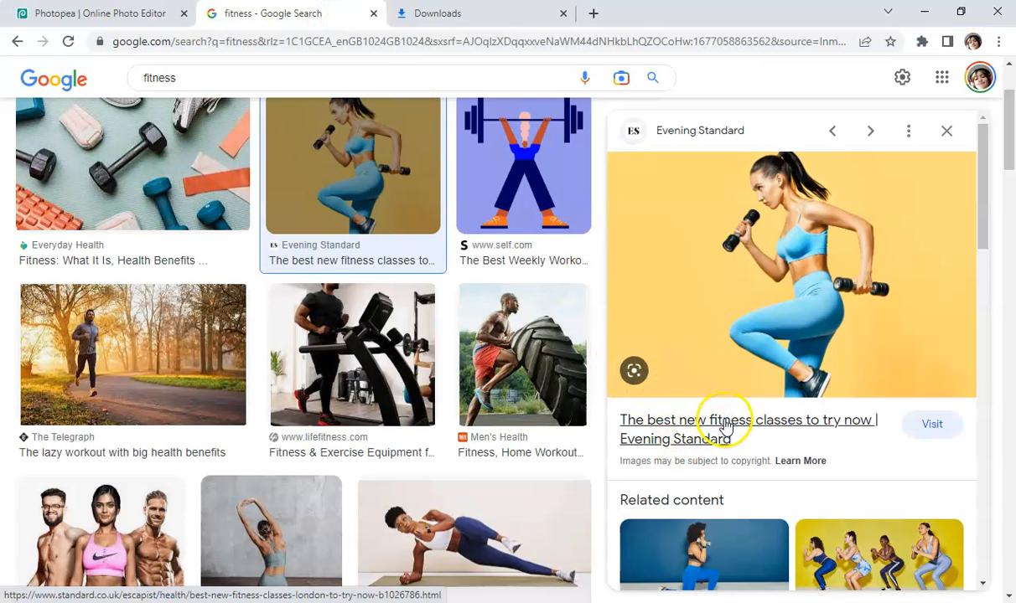
{"action": "right_click", "coordinate": [677, 135]}
{"action": "right_click", "coordinate": [678, 134]}
{"action": "right_click", "coordinate": [677, 134]}
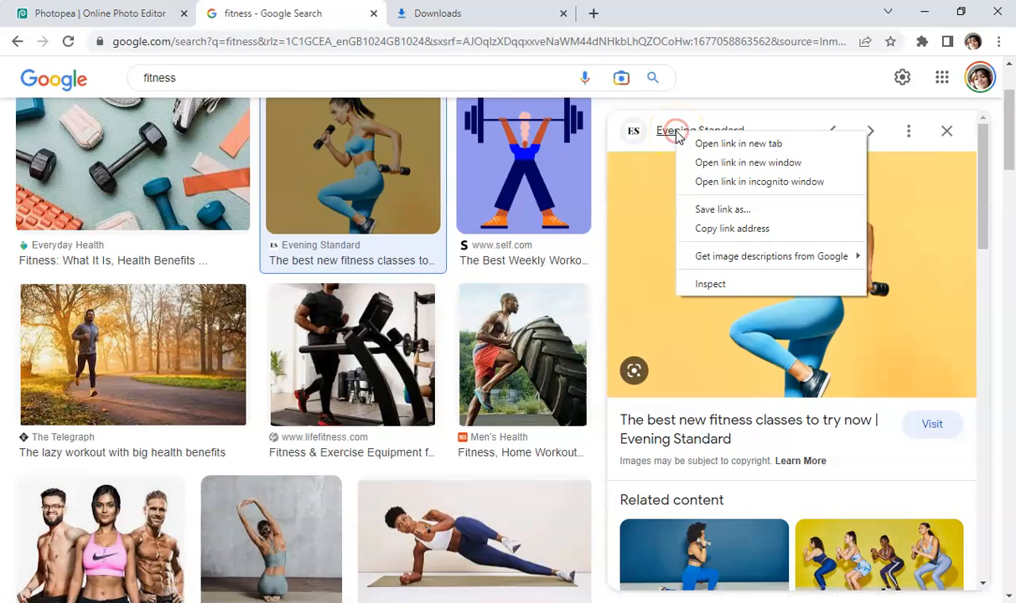
{"action": "left_click", "coordinate": [676, 132]}
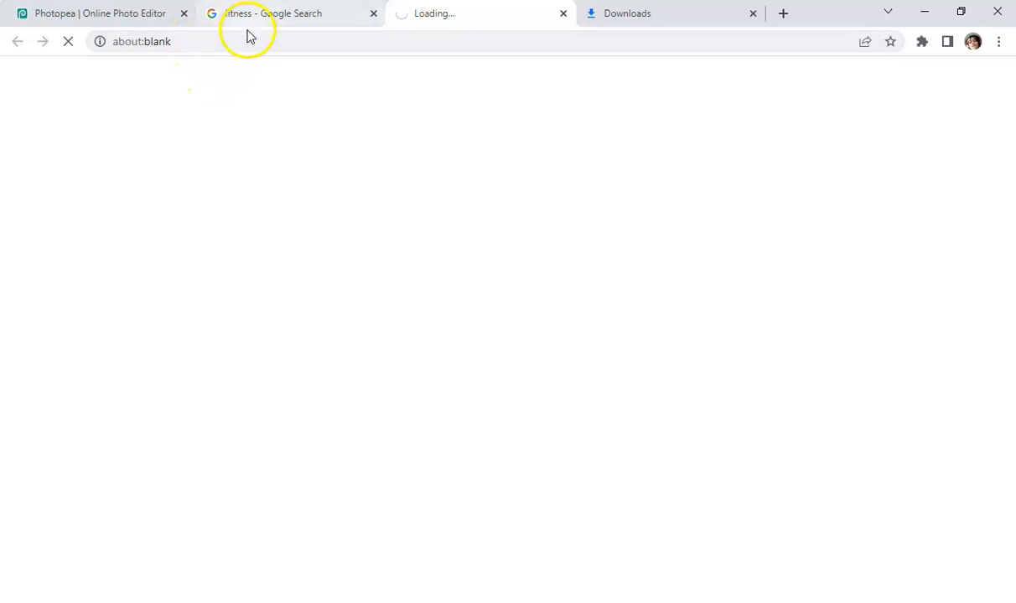
{"action": "left_click", "coordinate": [183, 42]}
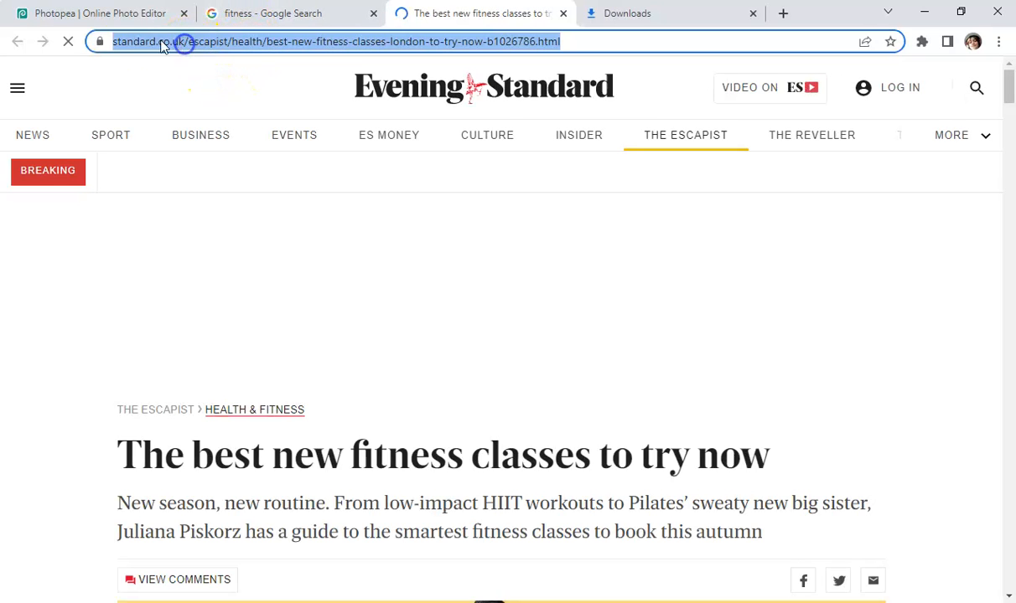
{"action": "left_click", "coordinate": [115, 46]}
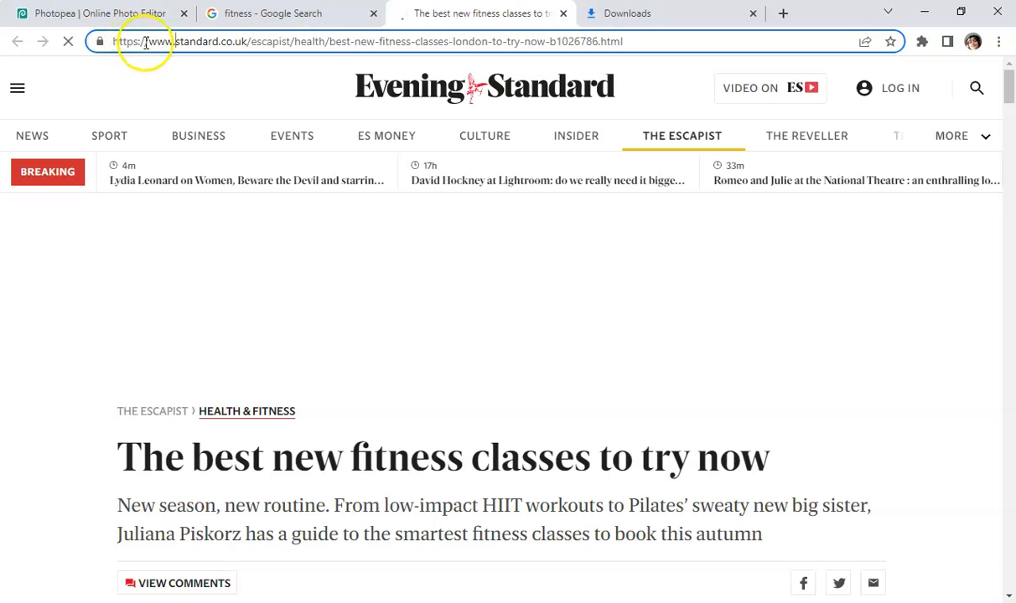
{"action": "left_click_drag", "start_coordinate": [148, 46], "coordinate": [243, 46]}
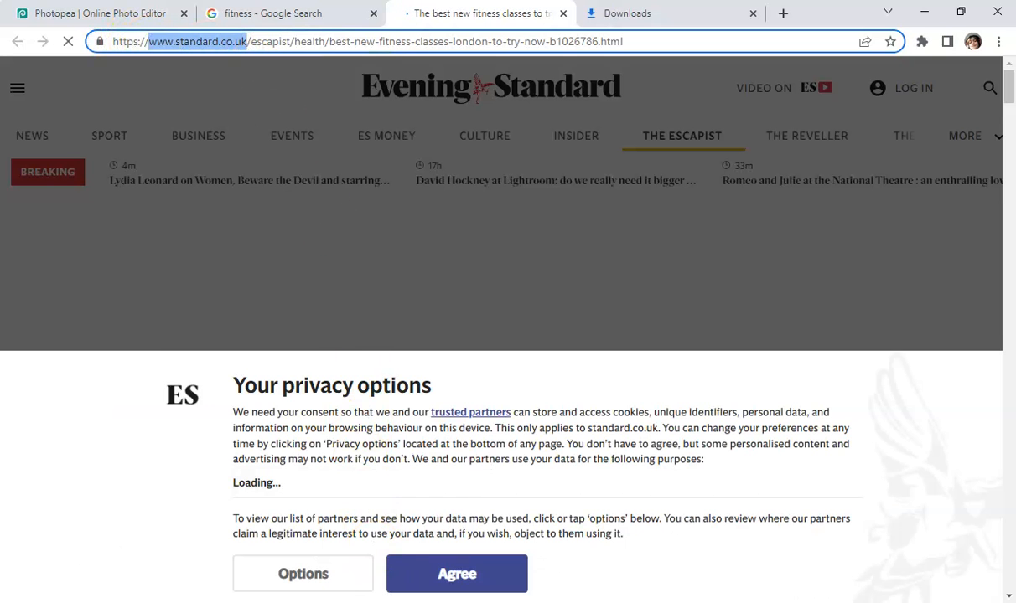
{"action": "key", "text": "alt+Tab"}
{"action": "left_click", "coordinate": [450, 337]}
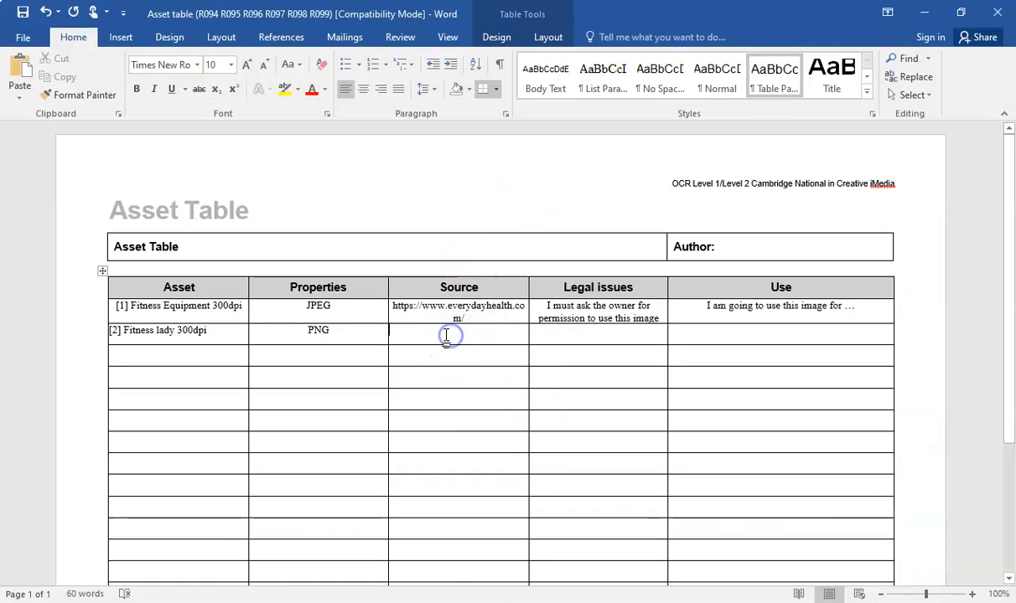
{"action": "type", "text": "www.standard.co.uk"}
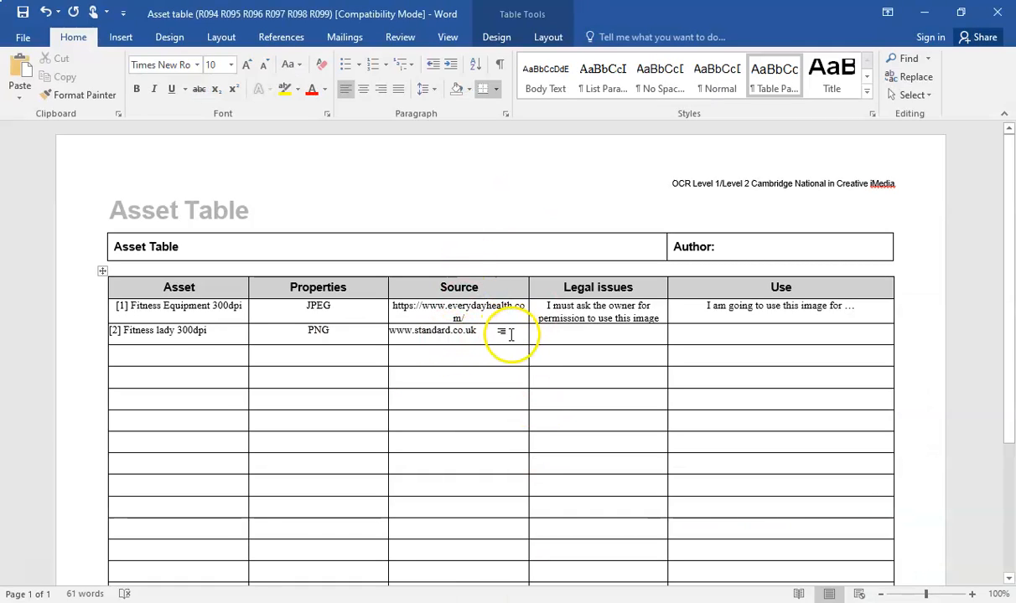
{"action": "left_click_drag", "start_coordinate": [549, 308], "coordinate": [662, 319]}
{"action": "key", "text": "ctrl+c"}
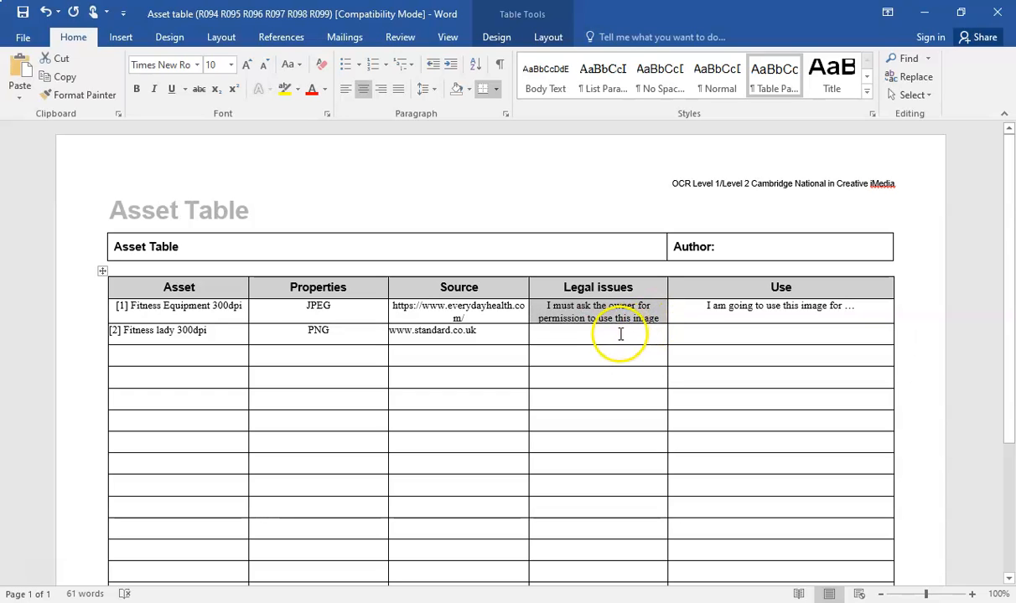
{"action": "left_click", "coordinate": [619, 335]}
{"action": "key", "text": "ctrl+v"}
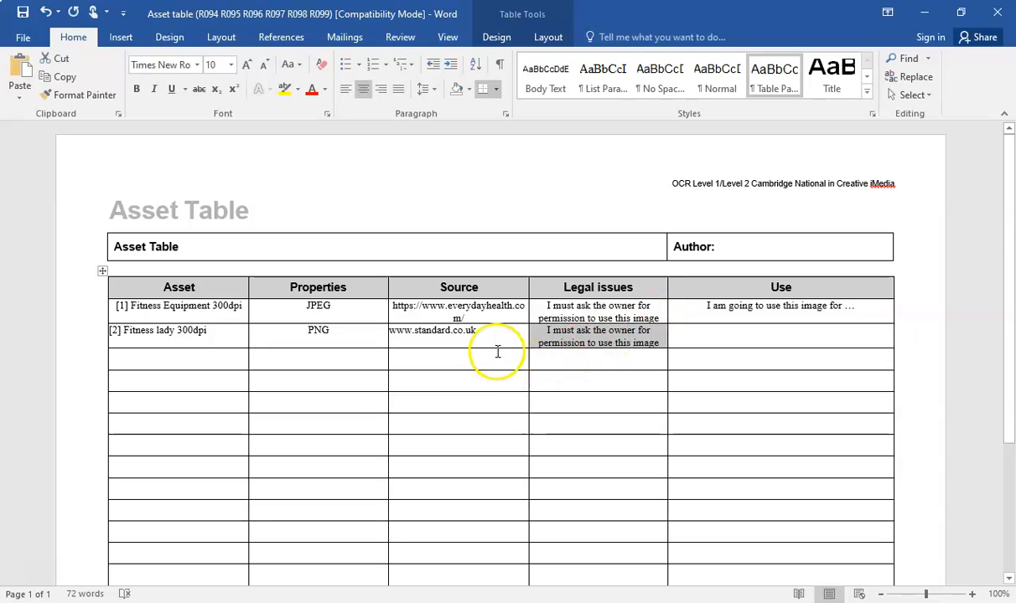
Centre the row 2 source address in its cell and save the asset table
{"action": "left_click", "coordinate": [393, 331]}
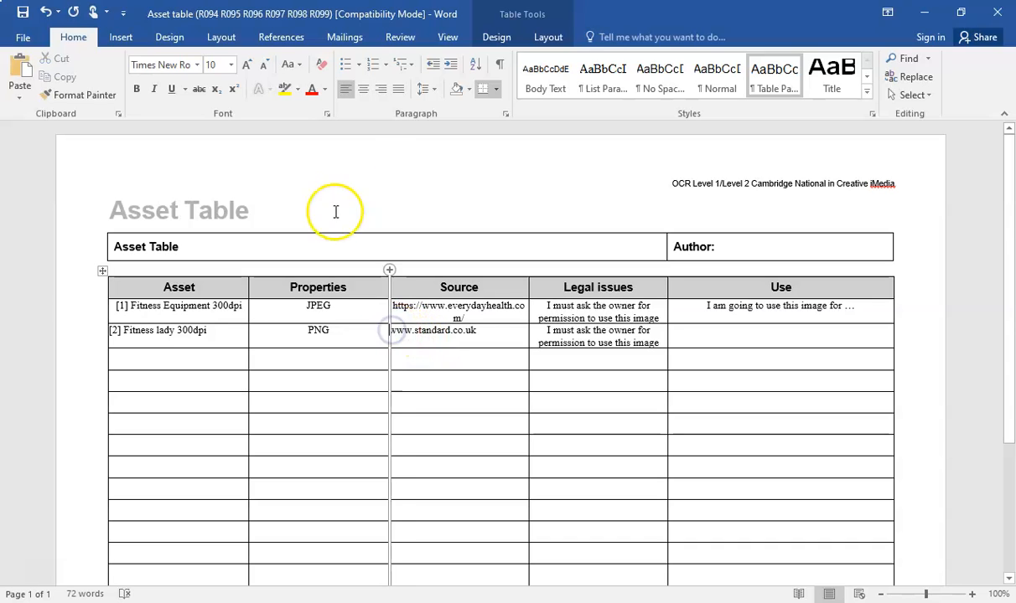
{"action": "left_click", "coordinate": [360, 89]}
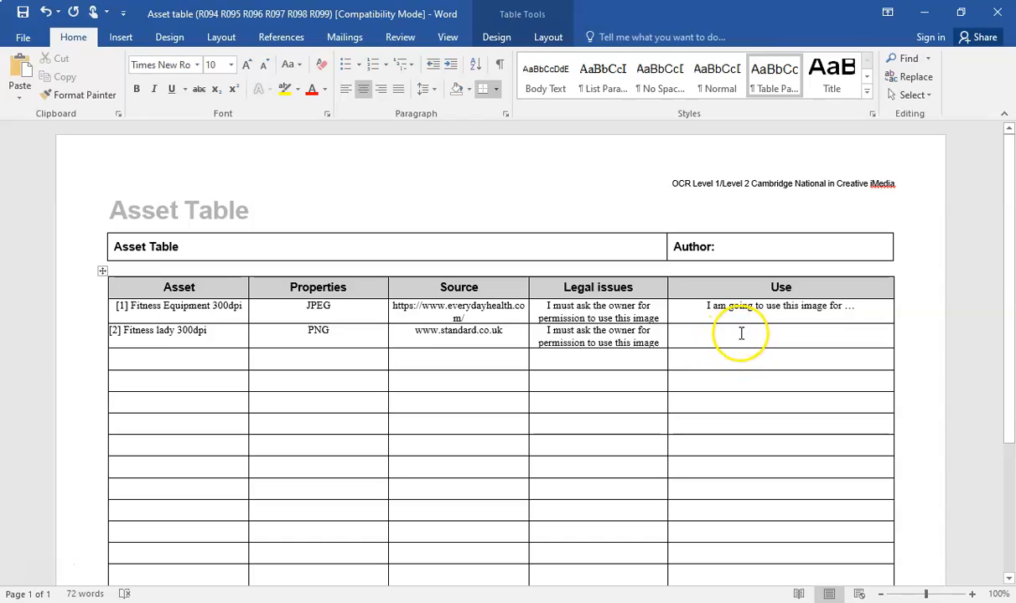
{"action": "left_click", "coordinate": [22, 12]}
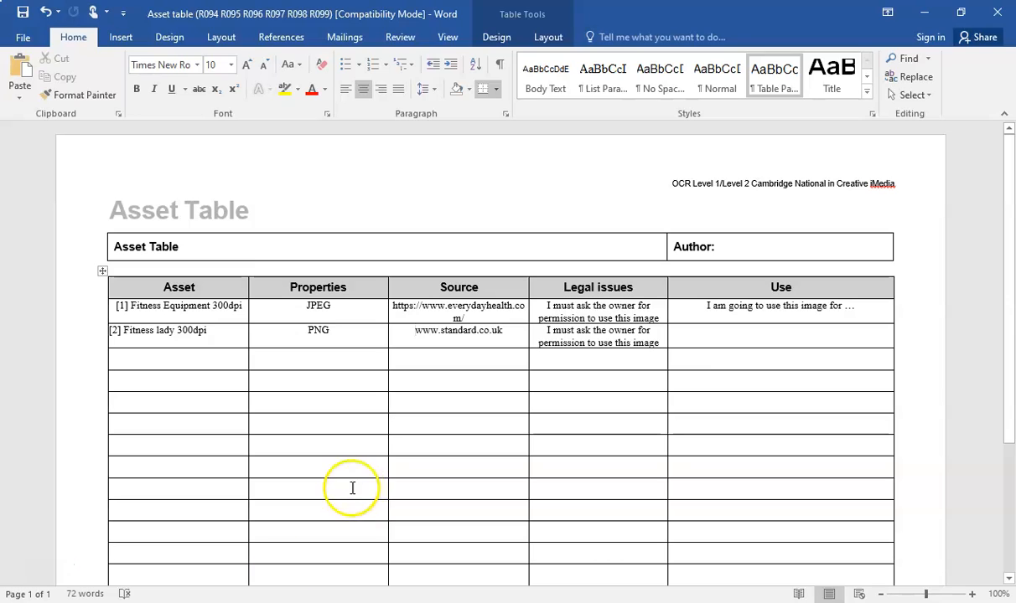
{"action": "key", "text": "alt+Tab"}
Open the 'Preparing the poster assets' document and scroll through it to review it
{"action": "double_click", "coordinate": [194, 154]}
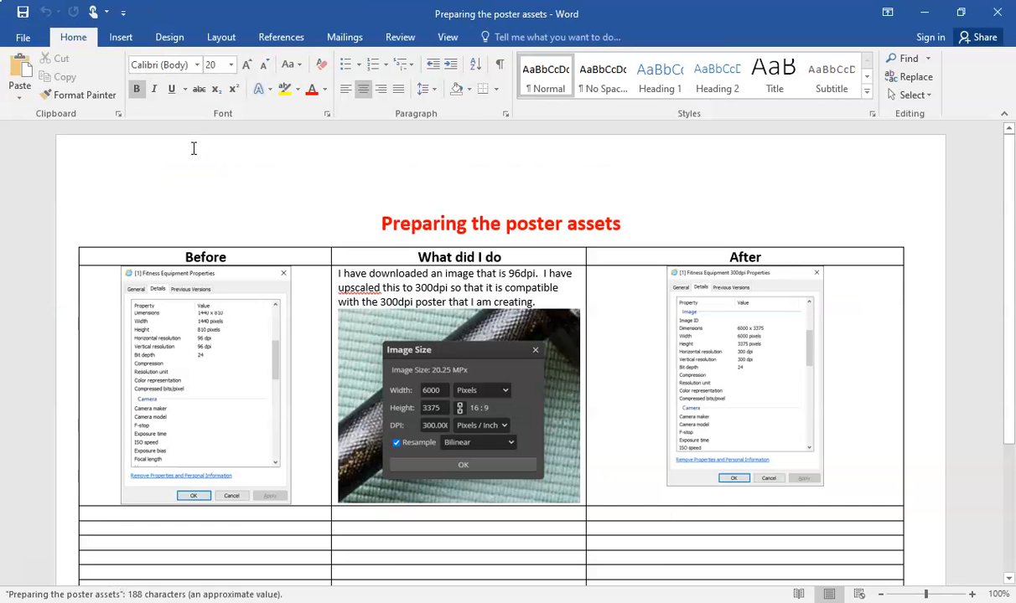
{"action": "scroll", "coordinate": [235, 239], "scroll_direction": "down", "scroll_amount": 5}
{"action": "scroll", "coordinate": [236, 239], "scroll_direction": "up", "scroll_amount": 2}
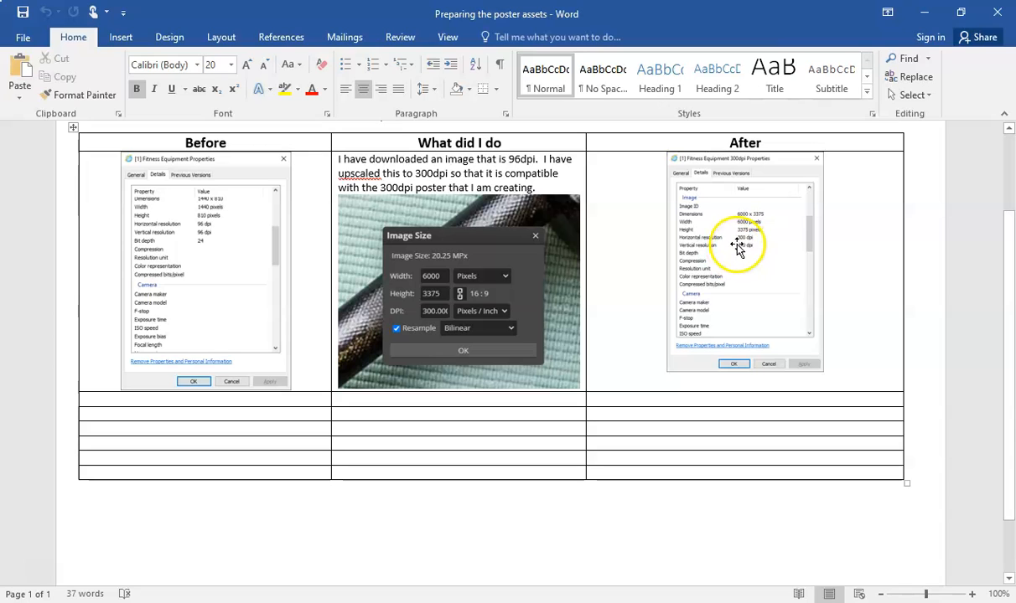
Return to the resized Fitness lady image in Photopea in Chrome
{"action": "mouse_move", "coordinate": [134, 602]}
{"action": "left_click", "coordinate": [135, 553]}
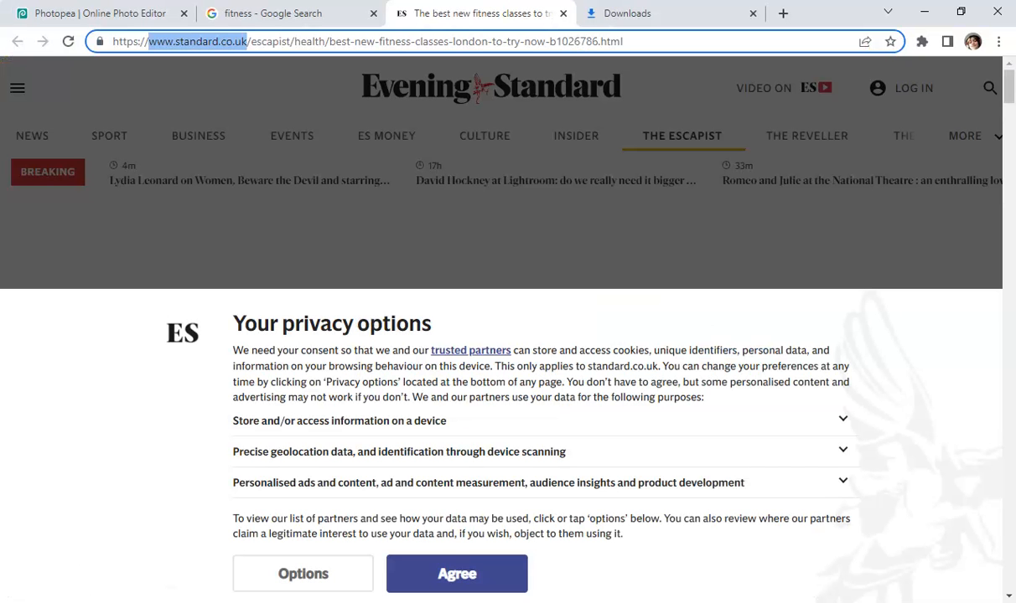
{"action": "left_click", "coordinate": [115, 12]}
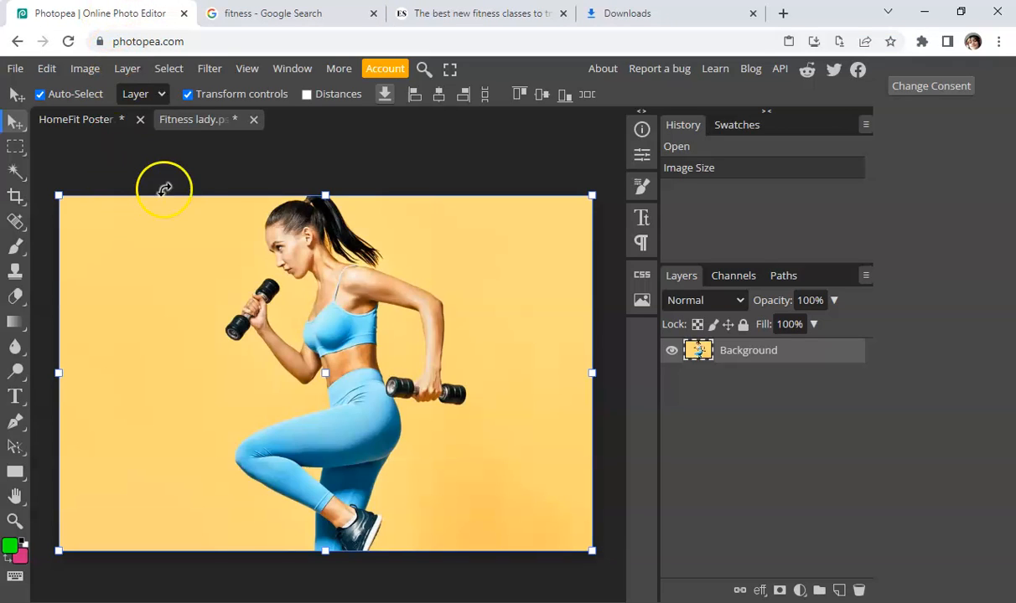